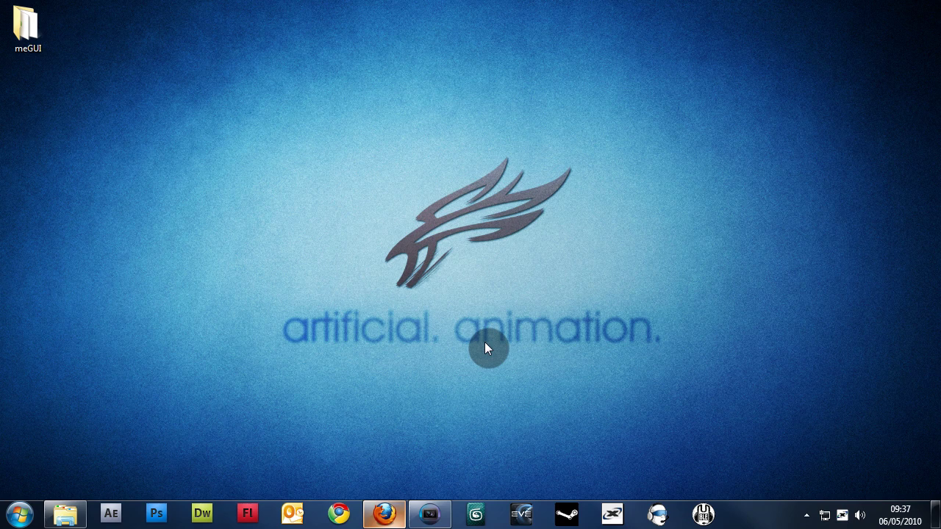
Step: Scroll the Artificial Animation services page to the top and close its tab, leaving the meGUI download page
left_click(383, 514)
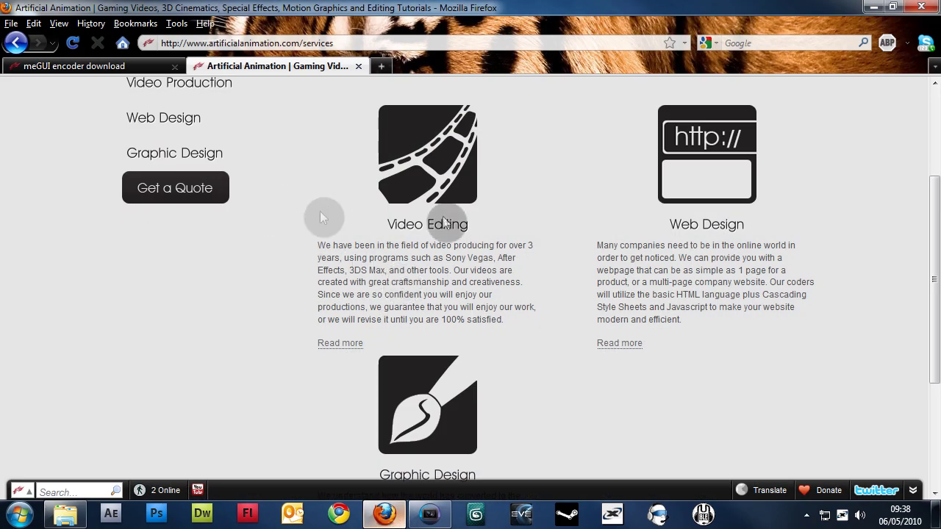
left_click_drag(935, 235, 935, 111)
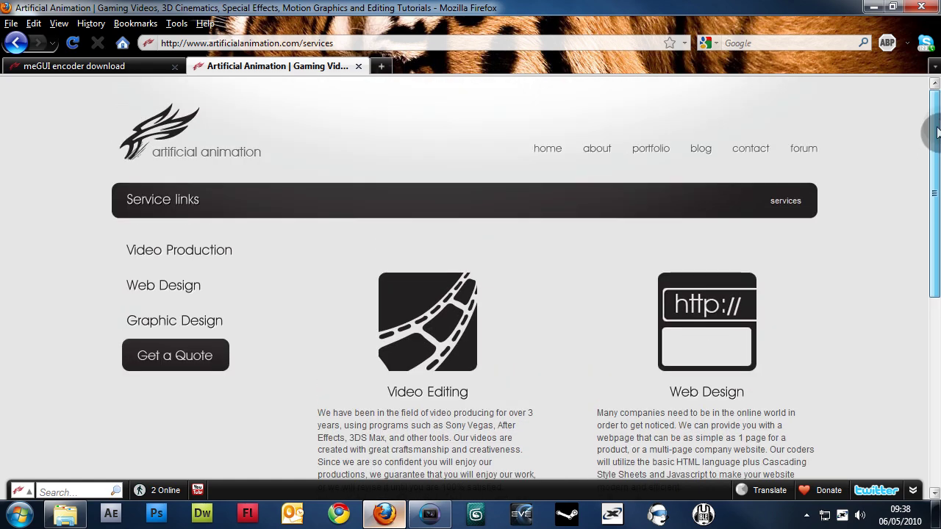
left_click(359, 67)
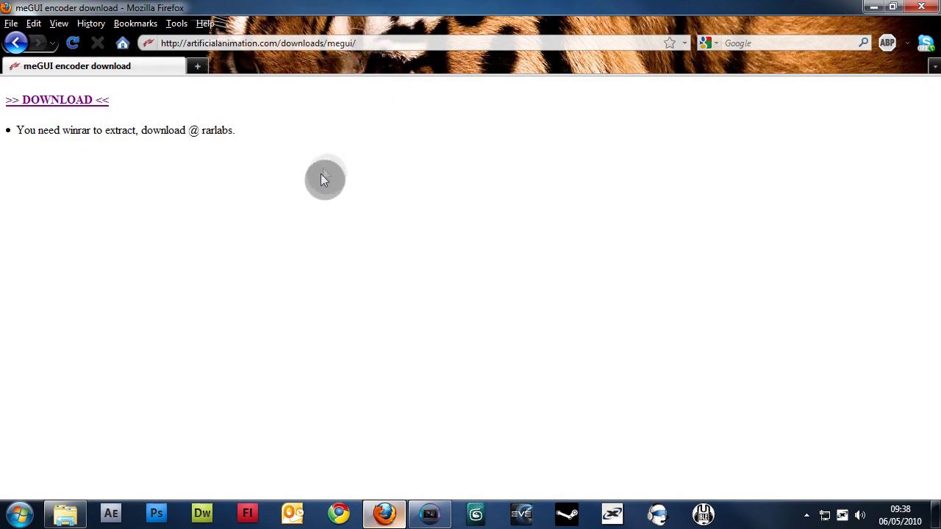
Step: Save the 5.8 MB meGUI.rar archive from the page's DOWNLOAD link
left_click(397, 43)
left_click(396, 44)
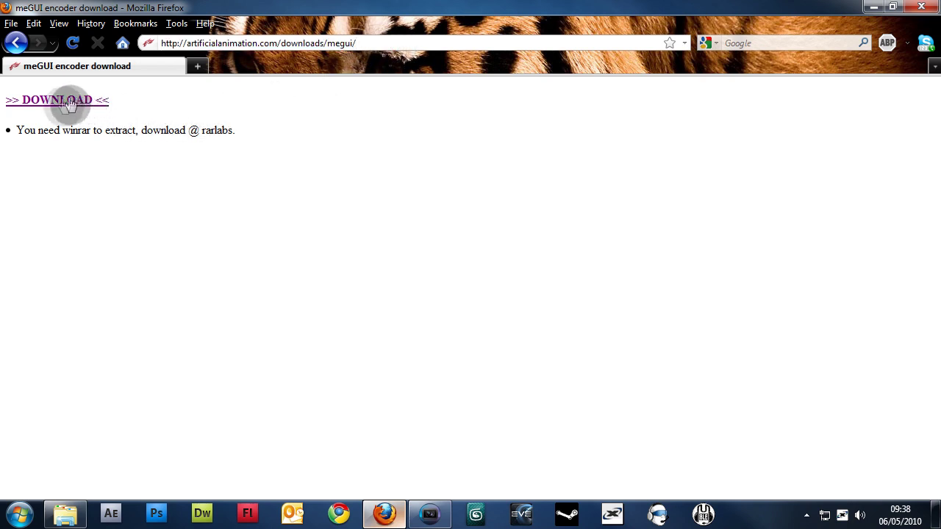
left_click(36, 106)
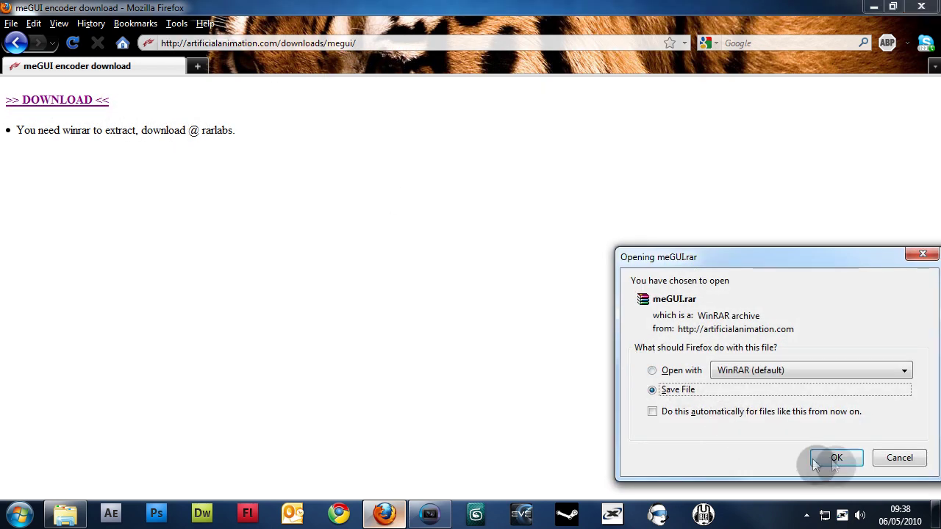
left_click(857, 457)
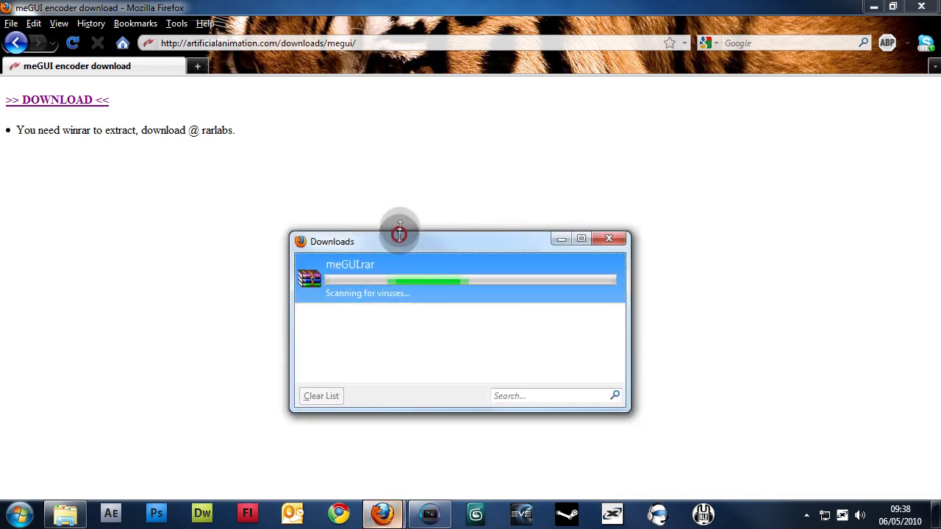
Step: Close the finished Downloads window and minimize Firefox to show the desktop
left_click_drag(401, 232, 449, 175)
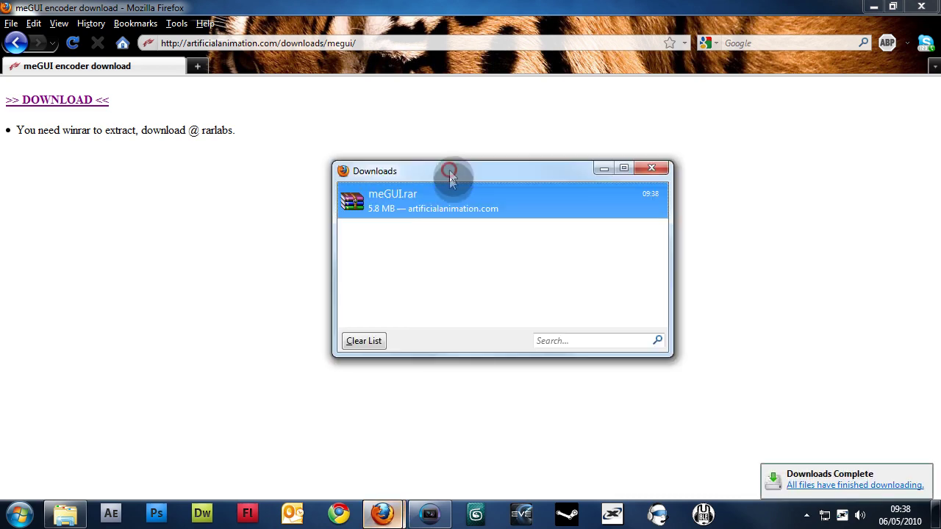
left_click(662, 170)
left_click(874, 6)
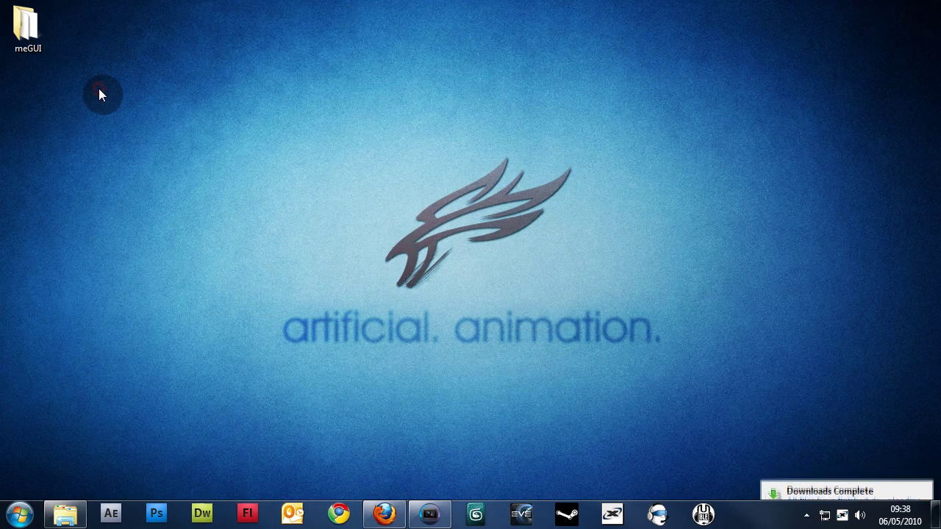
Step: Install AviSynth 2.5.8 from Avisynth_258.exe in the meGUI folder with default components
double_click(40, 34)
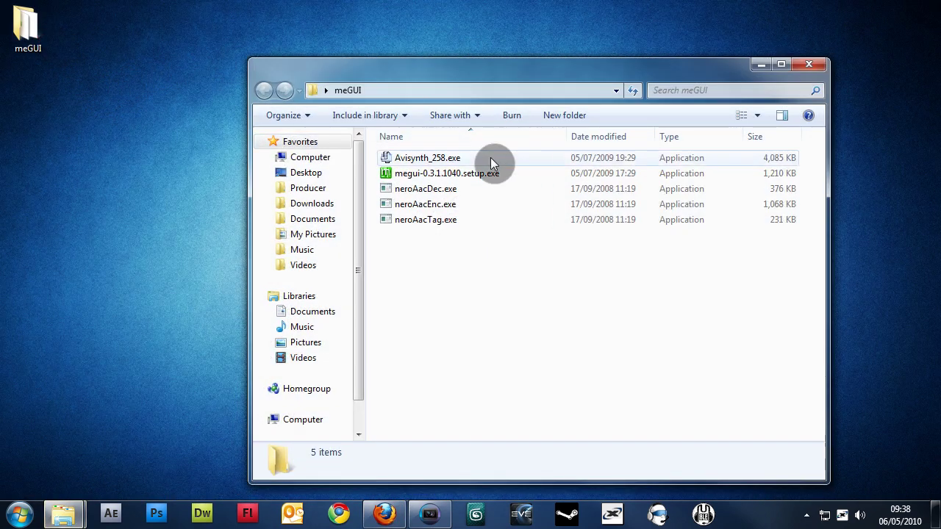
left_click_drag(438, 65, 383, 58)
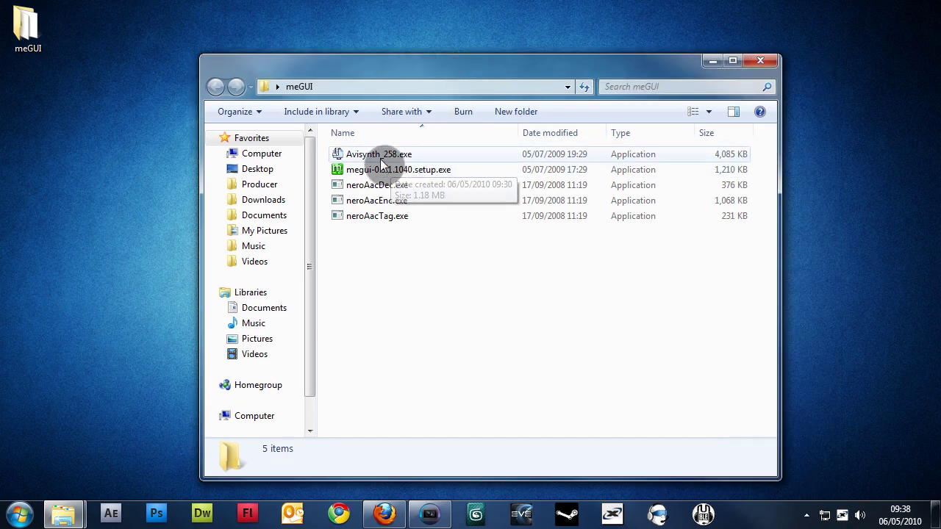
double_click(394, 155)
left_click(478, 290)
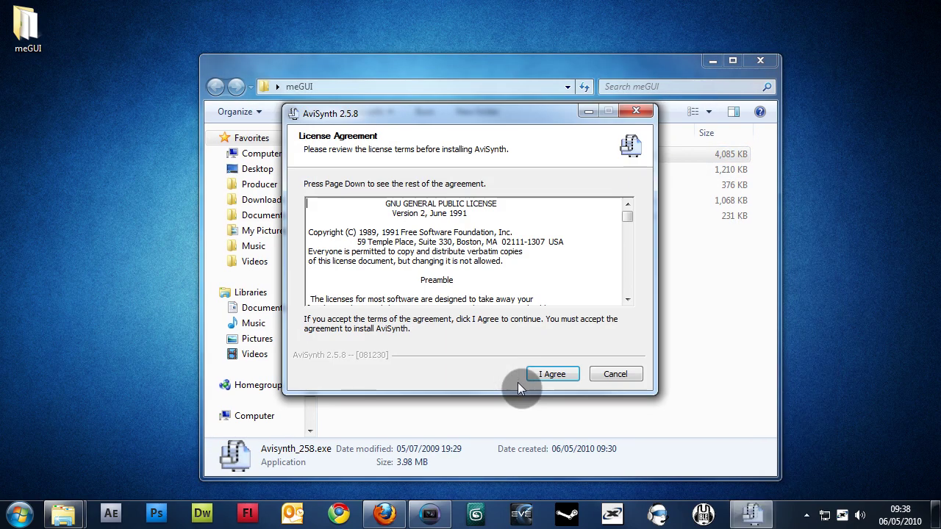
left_click(553, 379)
left_click(555, 377)
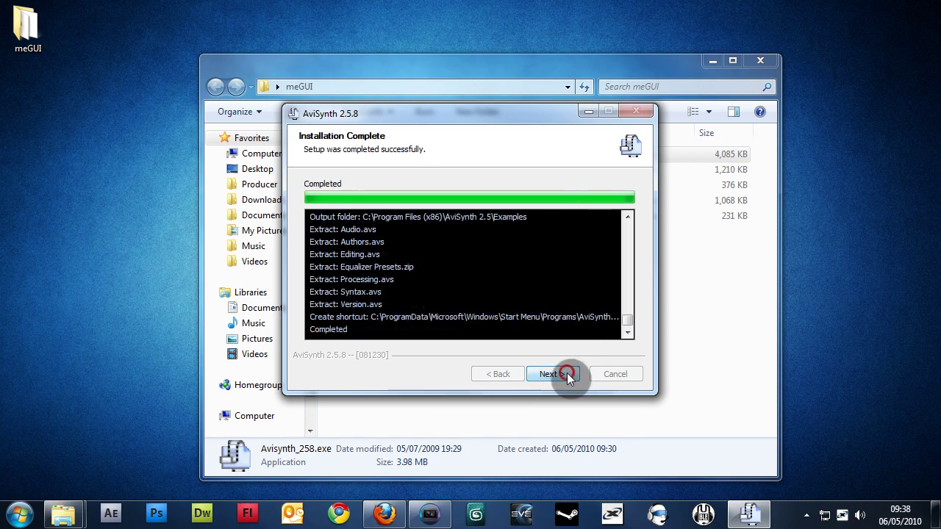
left_click(567, 373)
left_click(567, 373)
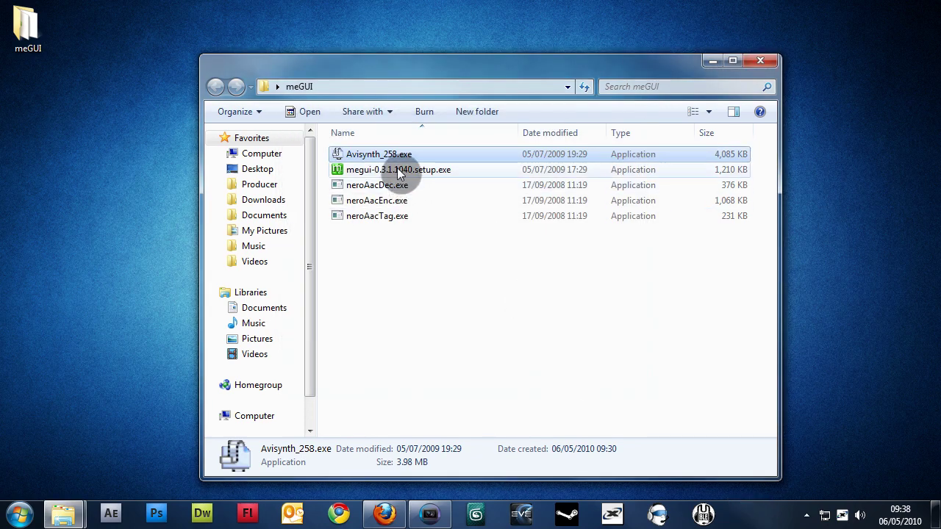
Step: Install MeGUI 0.3.1.1040 by running megui-0.3.1.1040.setup.exe through to Finish
double_click(399, 170)
left_click(552, 372)
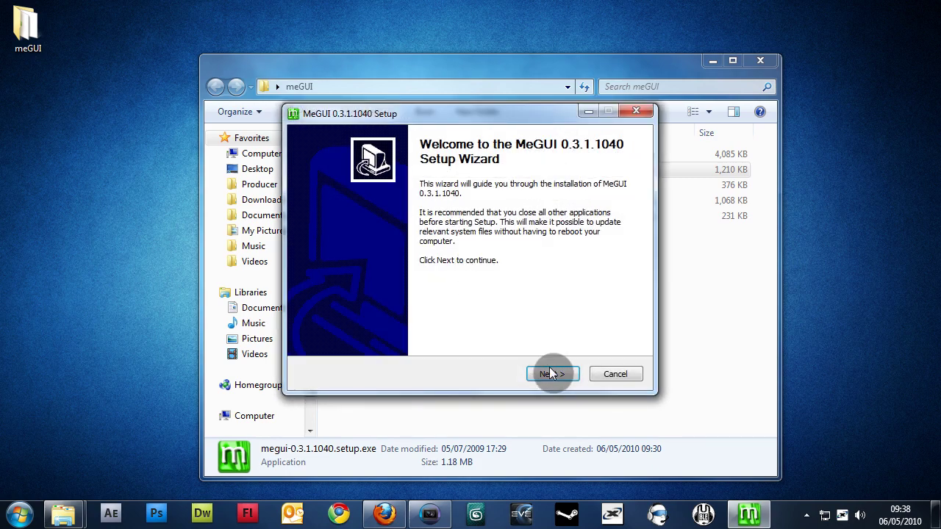
left_click(552, 372)
left_click(552, 372)
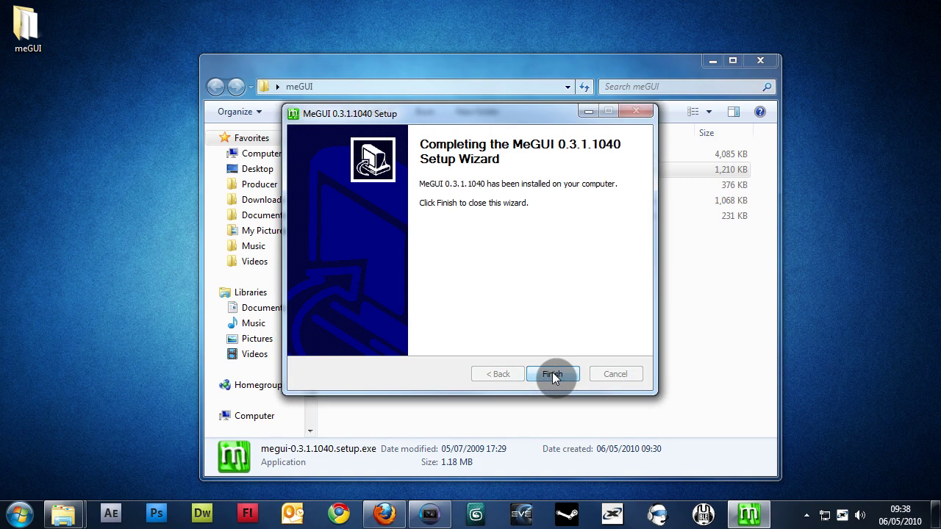
left_click(552, 371)
left_click(411, 241)
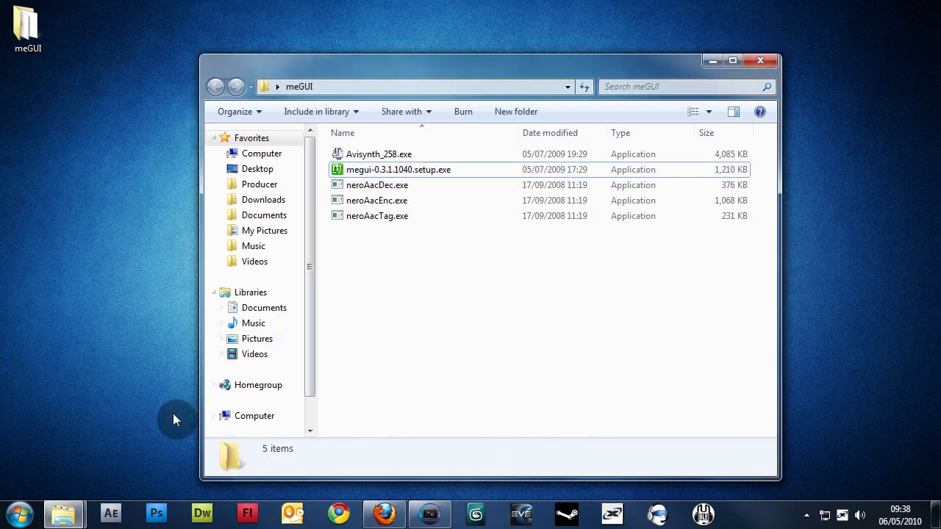
Step: Open the C:\Program Files (x86)\megui program folder
mouse_move(64, 513)
left_click(80, 452)
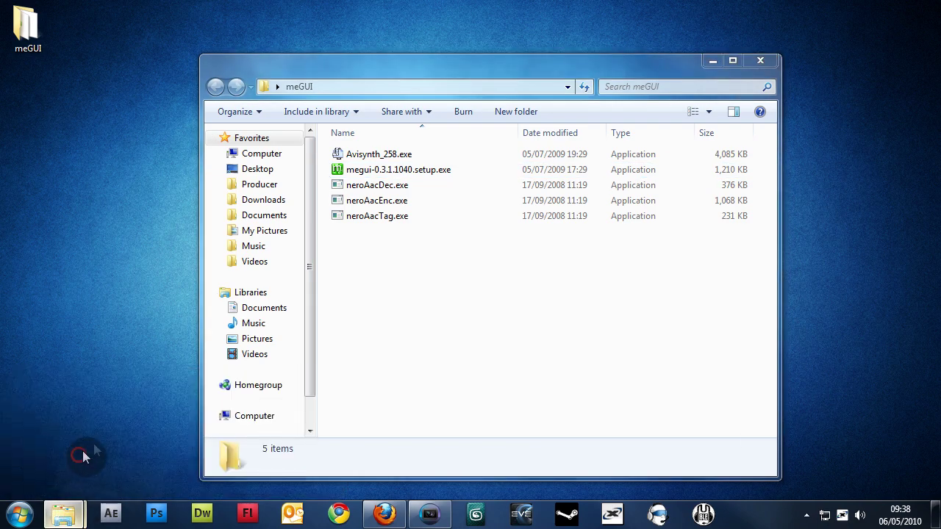
left_click(180, 267)
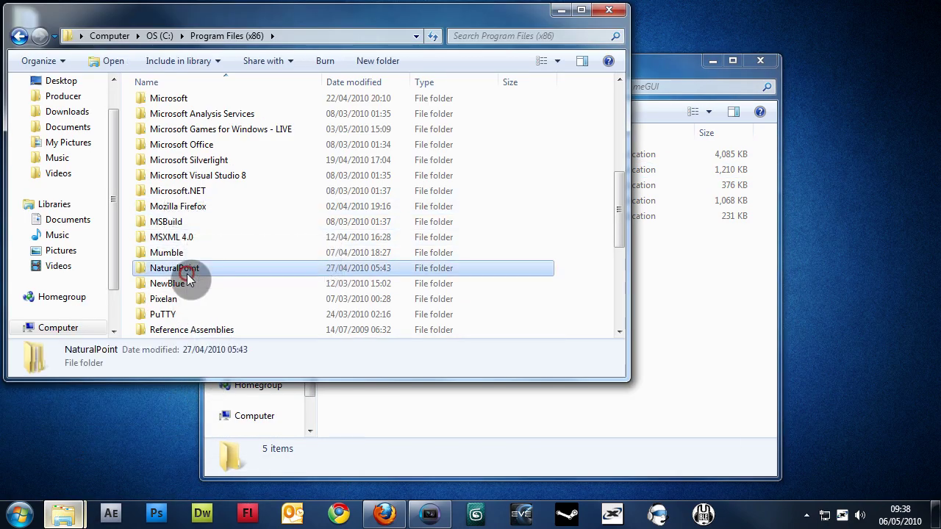
left_click(229, 243)
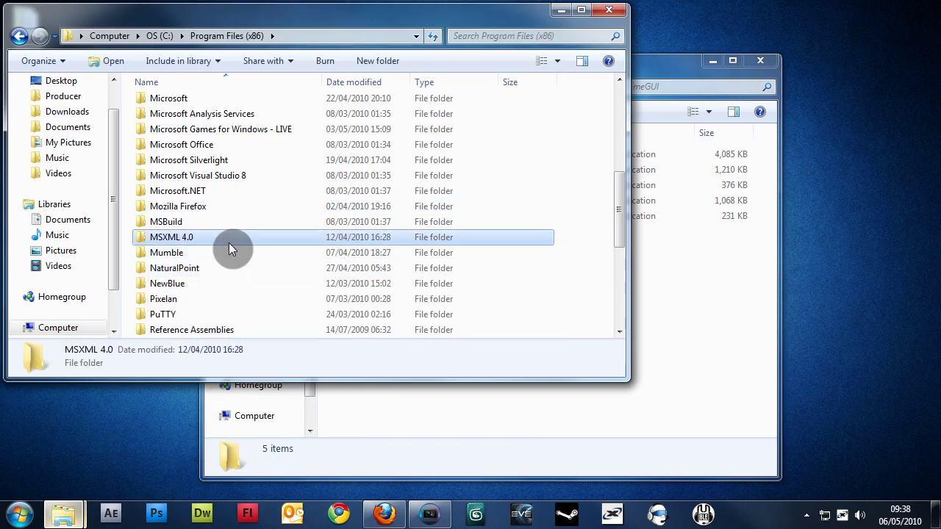
scroll(232, 248, "down", 1)
scroll(234, 248, "up", 4)
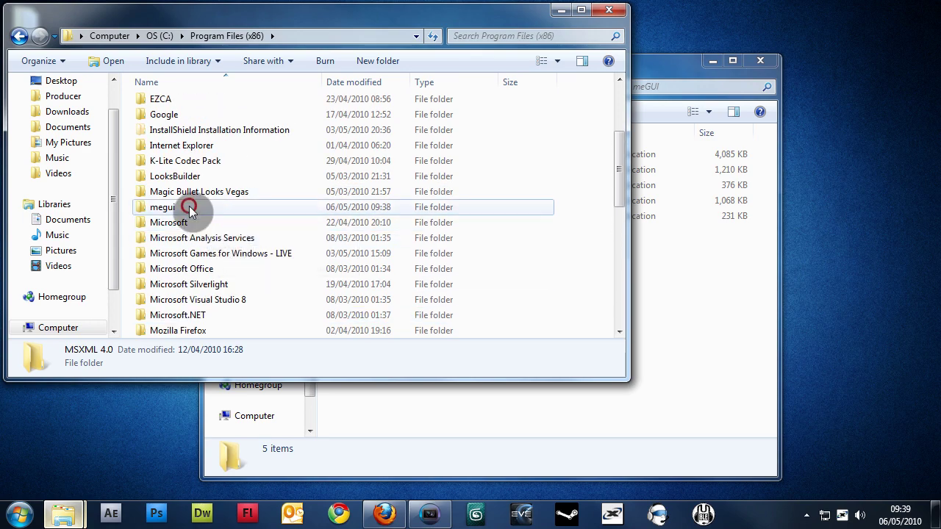
left_click(168, 208)
double_click(168, 208)
Step: Paste neroAacDec, neroAacEnc and neroAacTag into the megui program folder, then close it
left_click_drag(662, 64, 869, 72)
left_click_drag(643, 242, 651, 192)
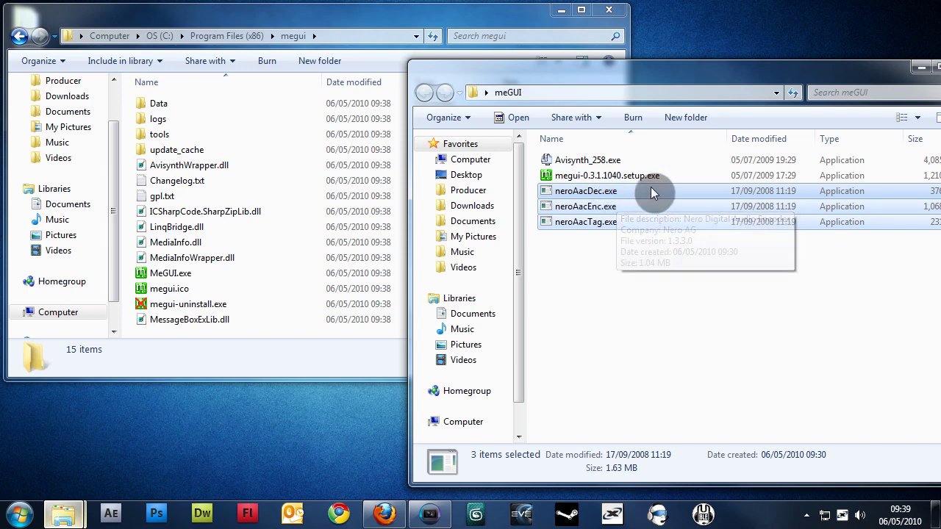
left_click(357, 257)
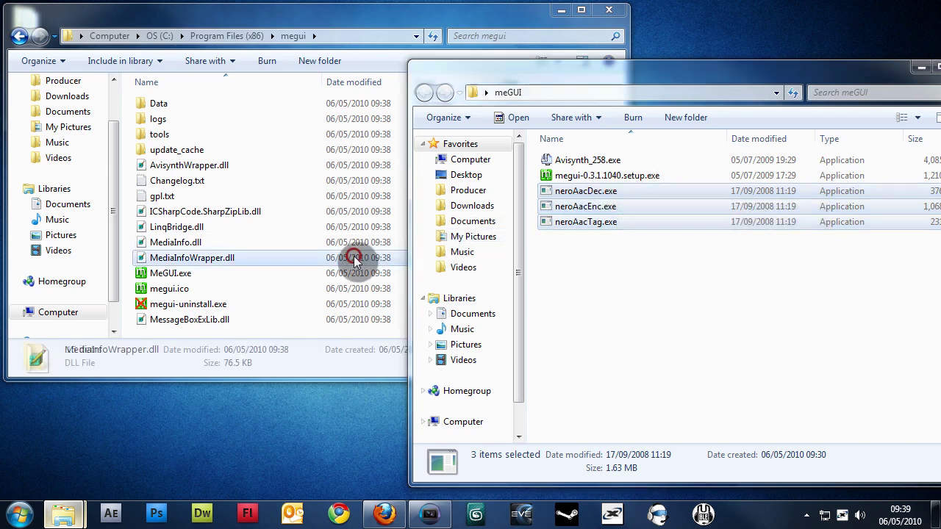
left_click(366, 321)
left_click(594, 329)
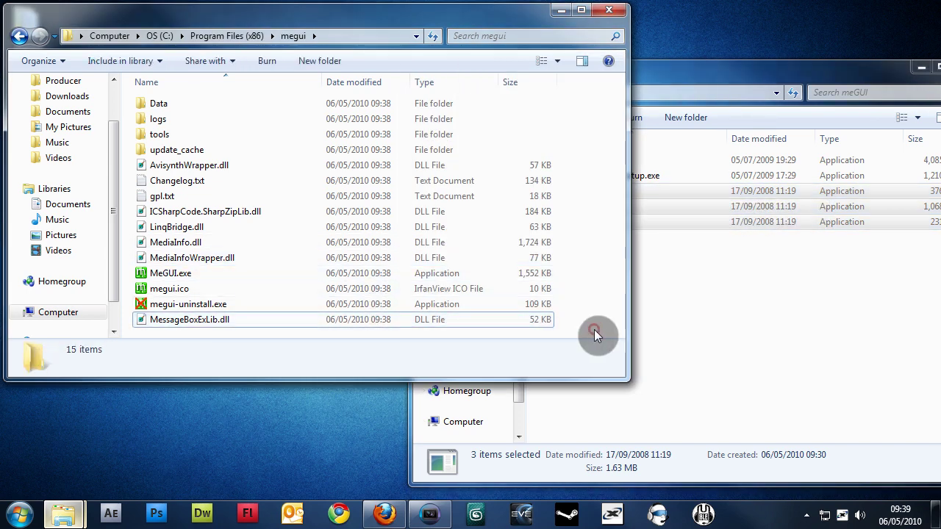
key("ctrl+v")
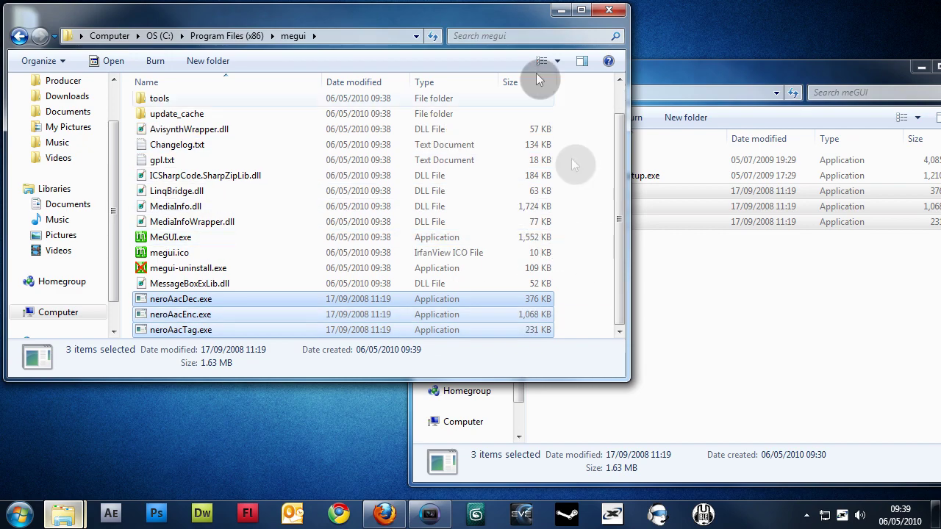
left_click(691, 76)
left_click_drag(691, 76, 476, 80)
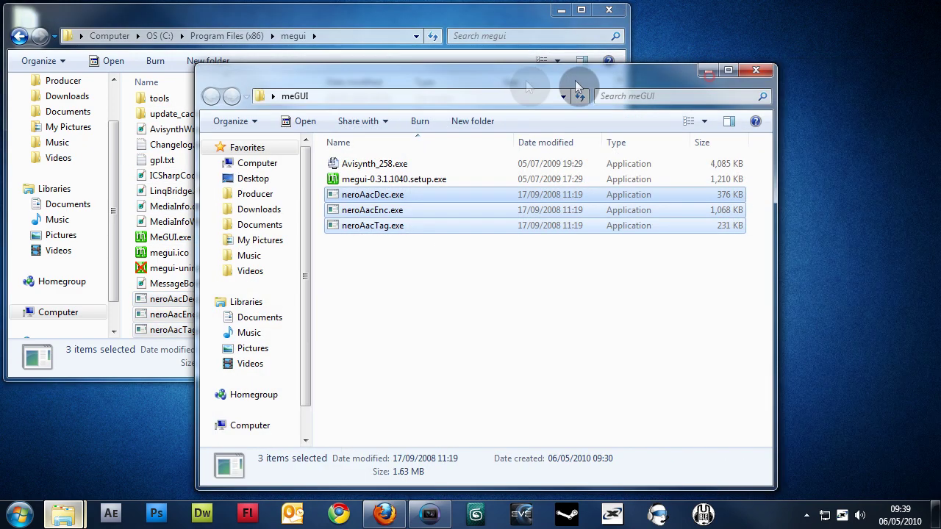
left_click(764, 72)
Step: Browse Computer to OS (C:) > Program Files (x86) > megui
left_click(609, 10)
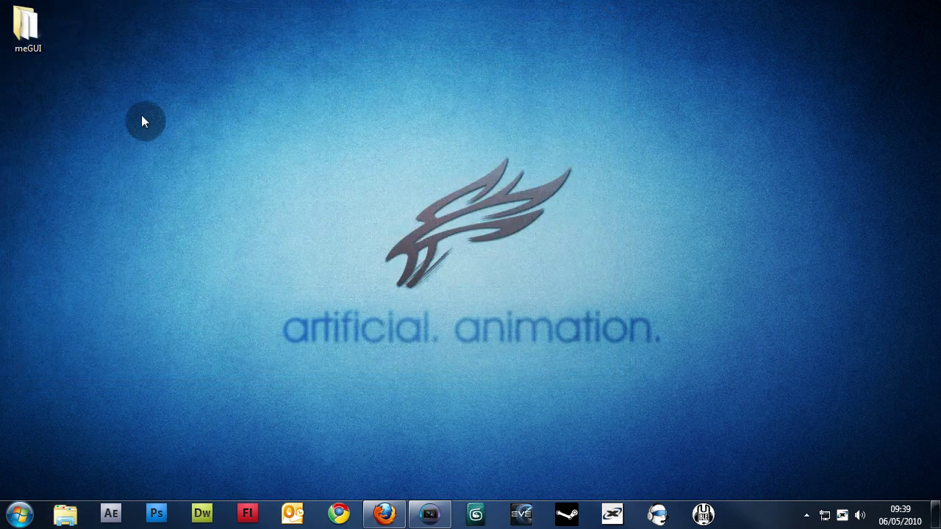
left_click(20, 515)
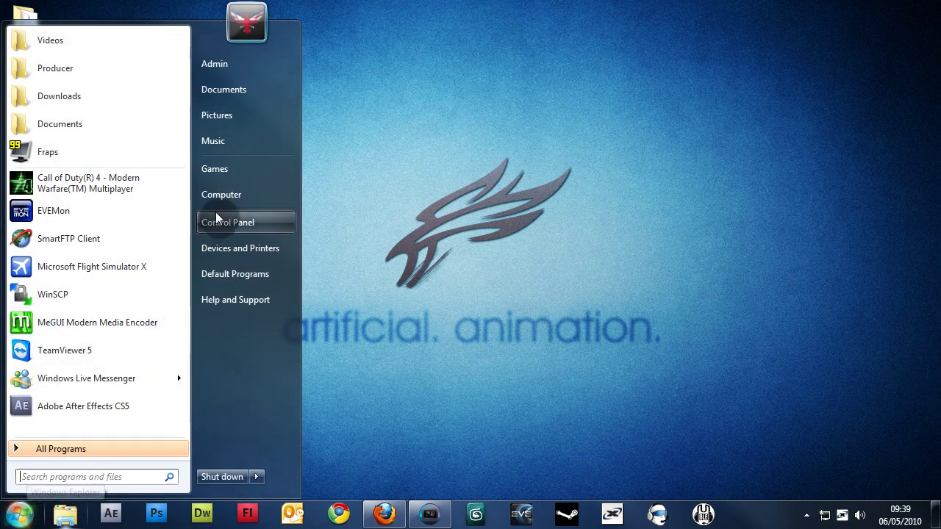
left_click(228, 203)
key("super+e")
double_click(234, 135)
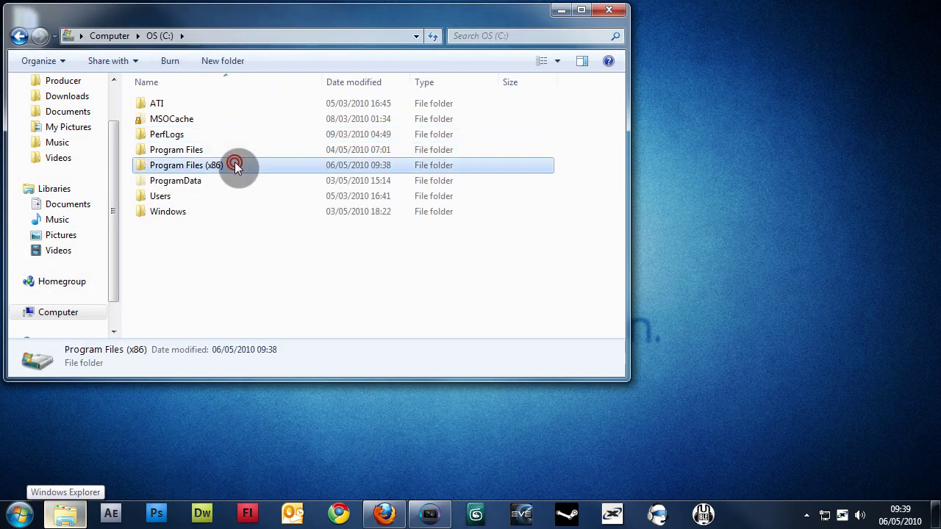
double_click(234, 162)
scroll(238, 171, "down", 3)
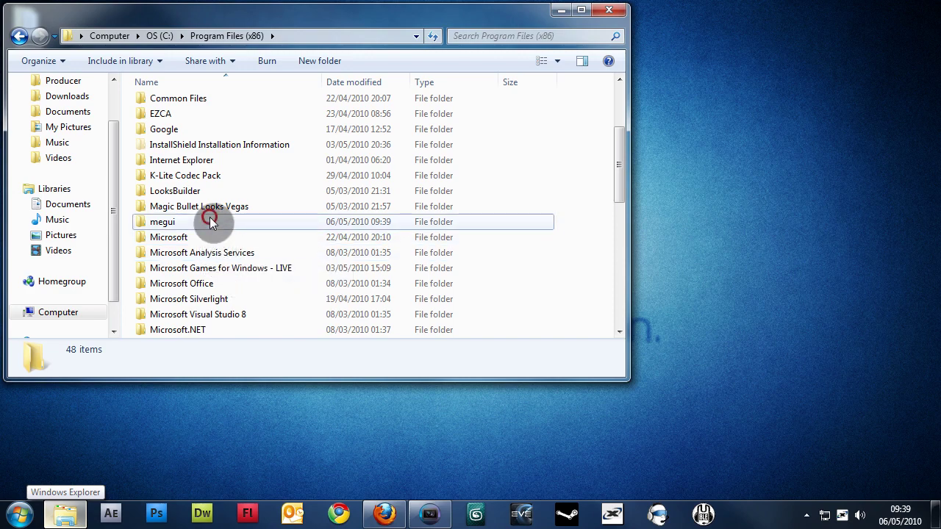
double_click(213, 218)
scroll(220, 210, "down", 1)
Step: Send MeGUI.exe to the desktop as a shortcut, close Explorer, and launch MeGUI from it
right_click(223, 237)
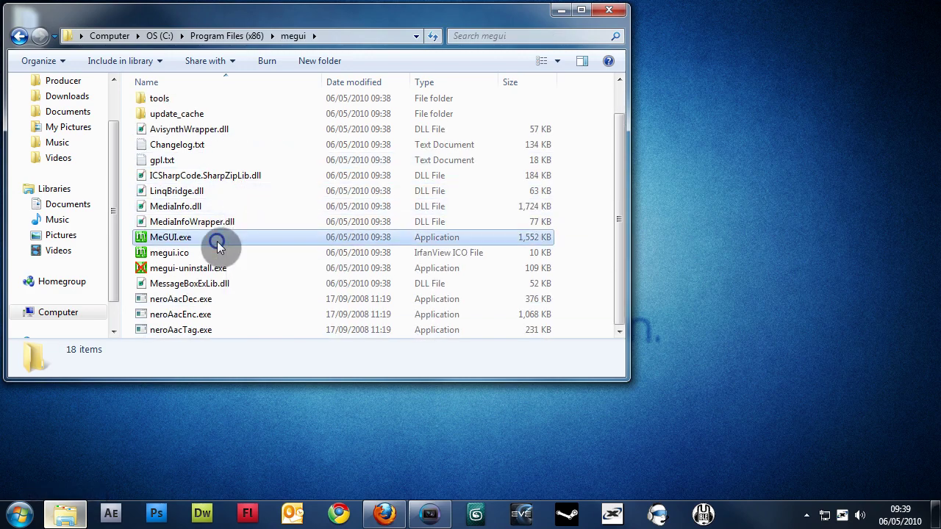
left_click(316, 358)
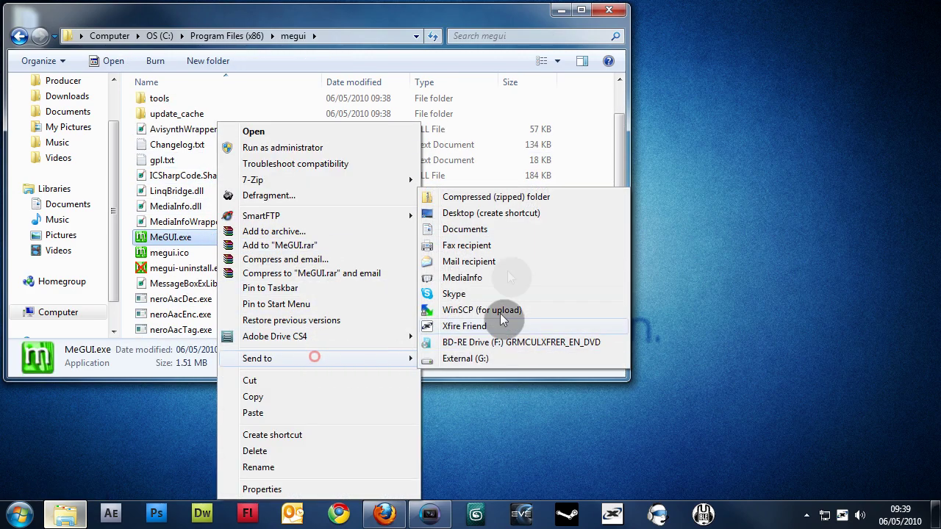
left_click(514, 211)
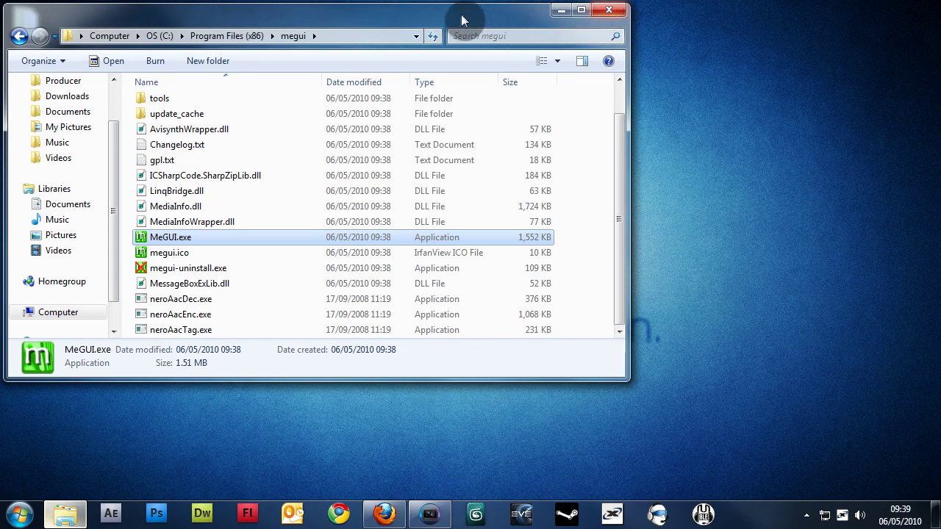
left_click_drag(470, 19, 647, 35)
left_click(781, 31)
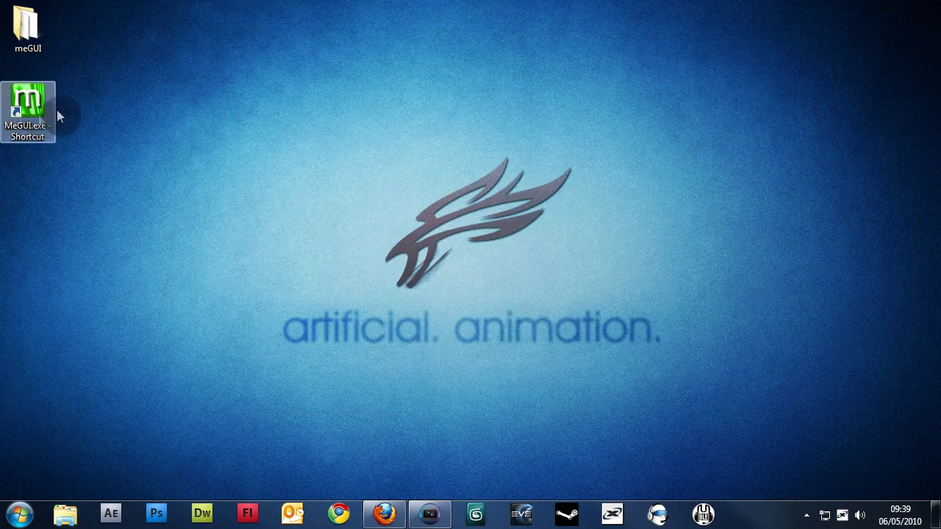
left_click(29, 139)
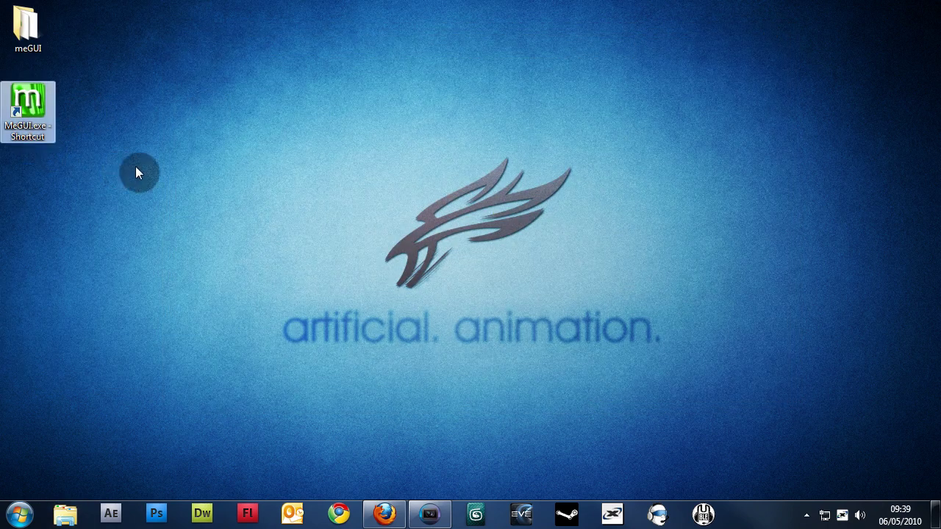
key("Return")
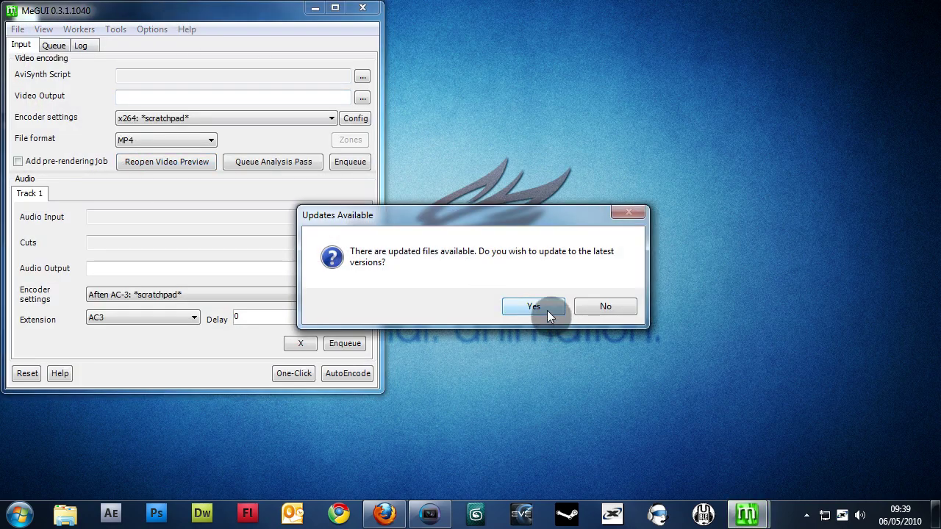
Step: Accept the Updates Available prompt and start the update in the MeGUI Updater
left_click(547, 310)
left_click(609, 378)
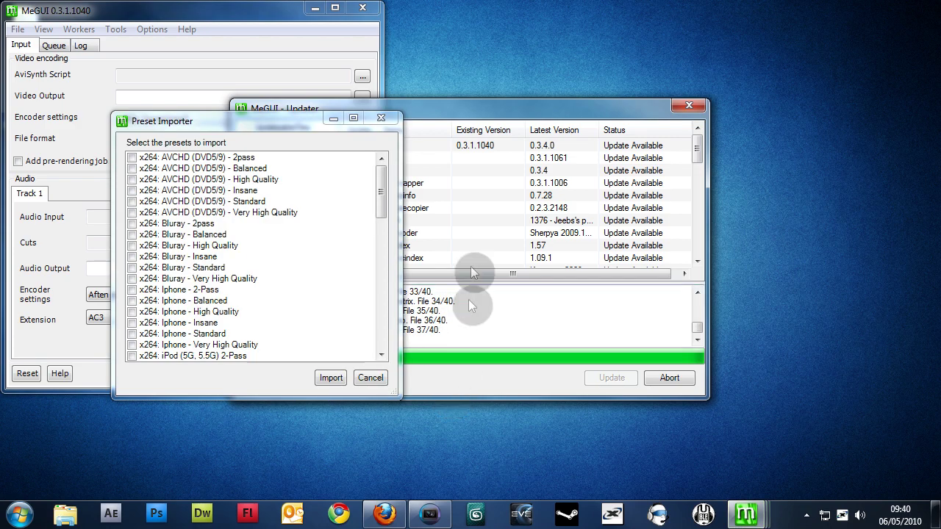
Step: Import the six x264 Unrestricted (DXVA) presets: 2-pass, Balanced, High Quality, Insane, Standard, Very High quality
left_click_drag(382, 174, 383, 323)
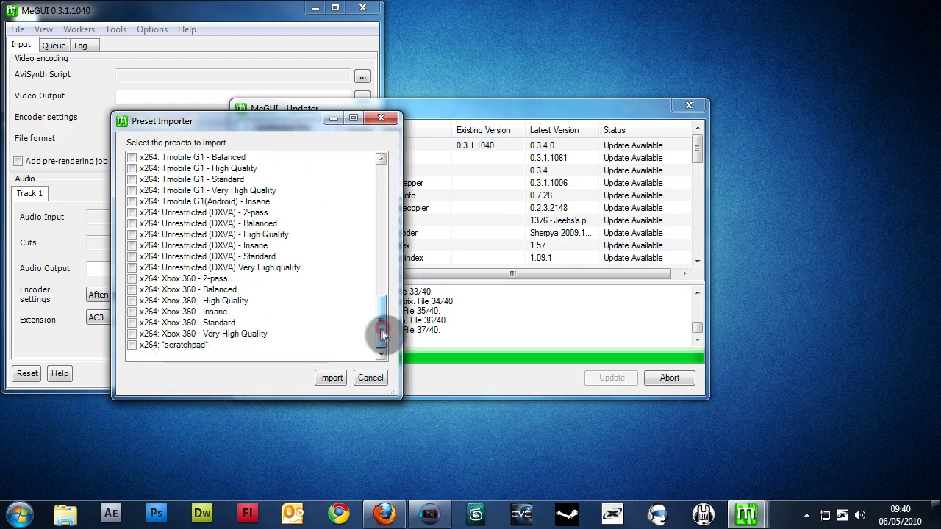
left_click(130, 212)
left_click(131, 224)
left_click(131, 235)
left_click(131, 246)
left_click(130, 257)
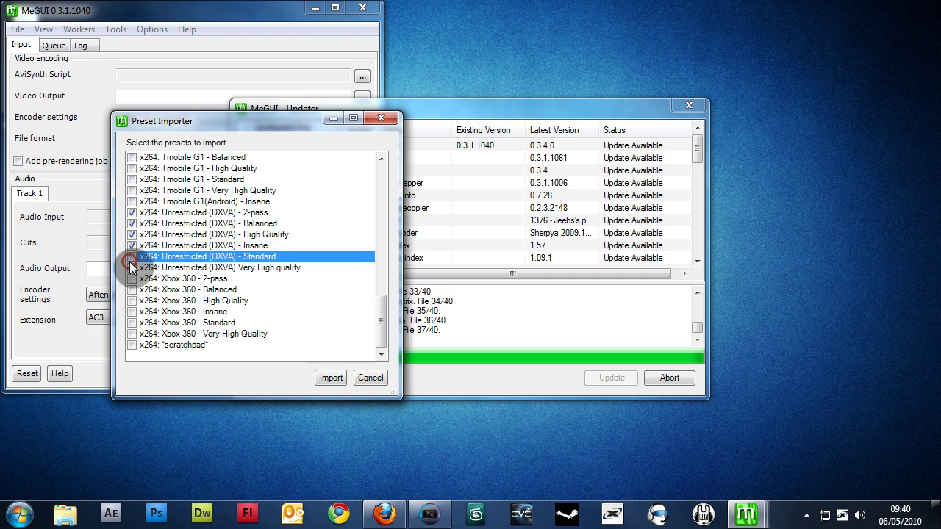
left_click(130, 267)
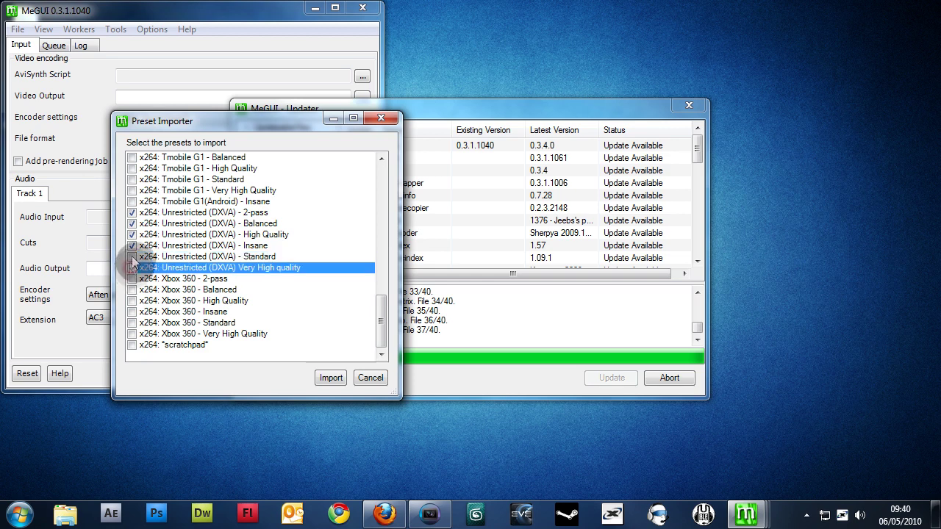
left_click(305, 268)
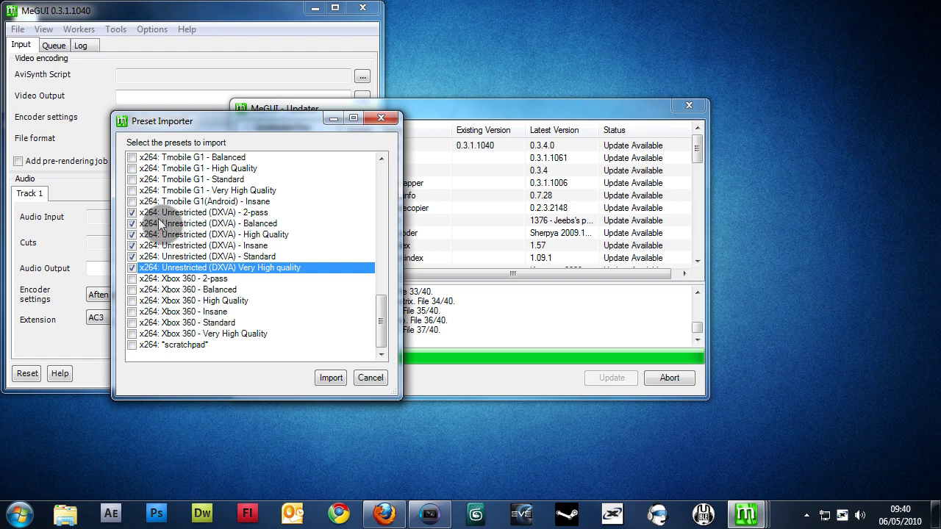
left_click(332, 379)
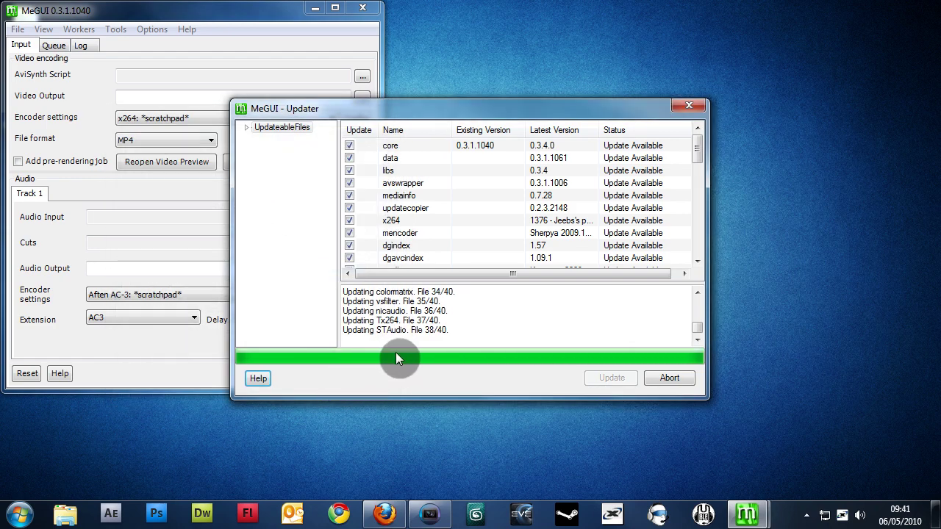
Step: Tick Nero AAC: NDAAC-LC-MultiChannel-HQ-256Kbps at the bottom of the audio importer and import it
left_click_drag(346, 174, 354, 285)
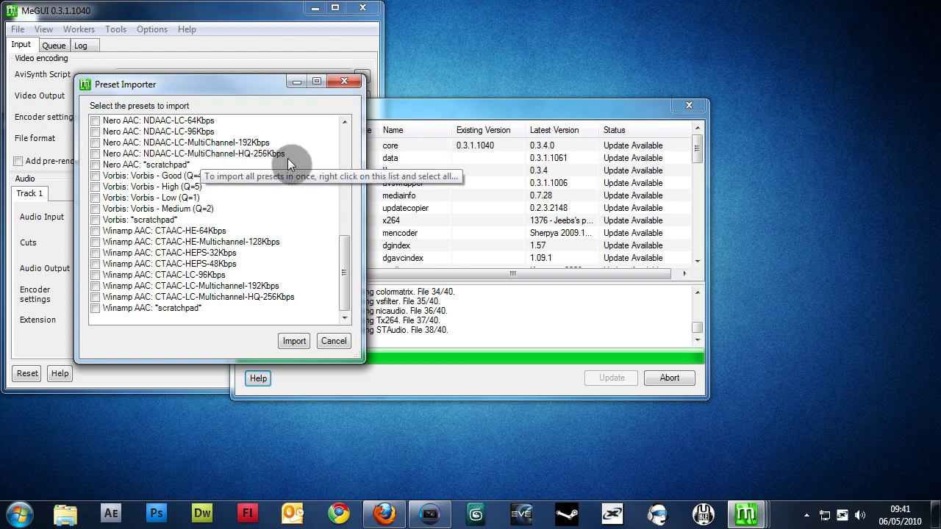
left_click(94, 153)
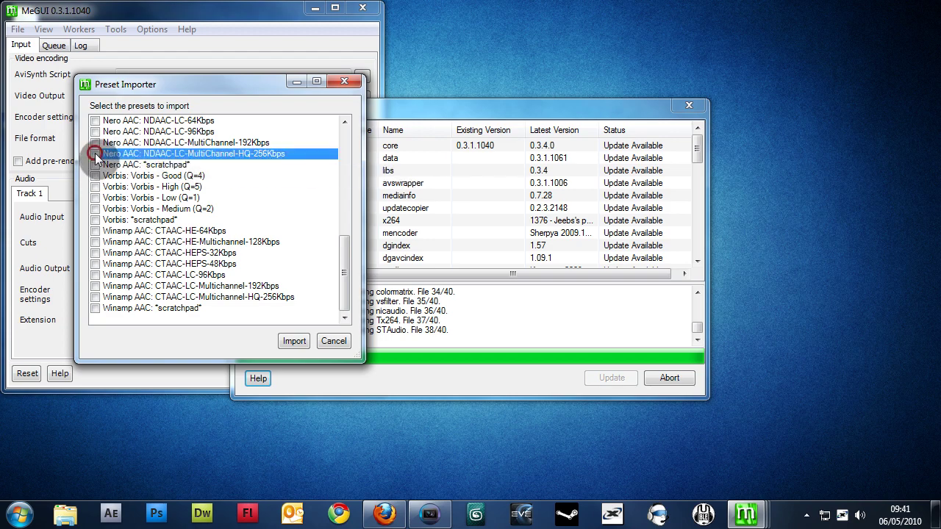
left_click(296, 342)
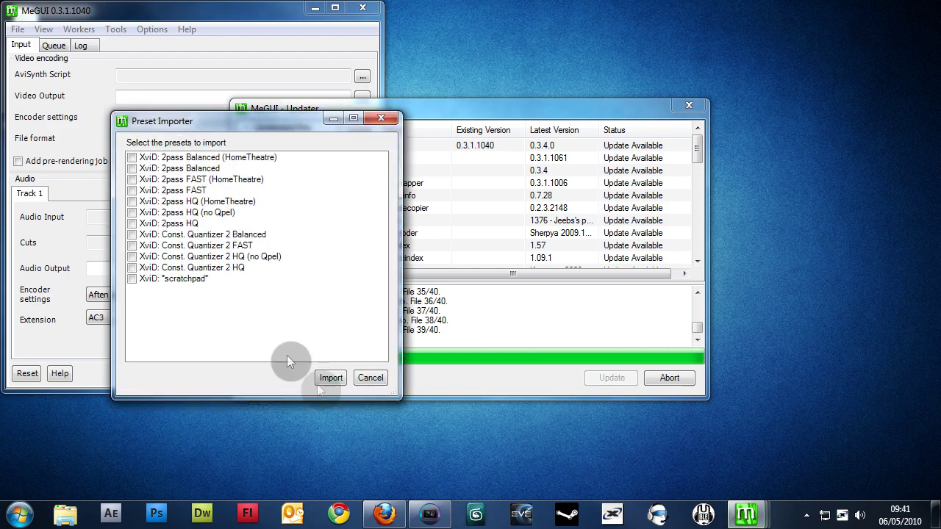
Step: Cancel the XviD and AviSynth preset importers and restart MeGUI
left_click(369, 383)
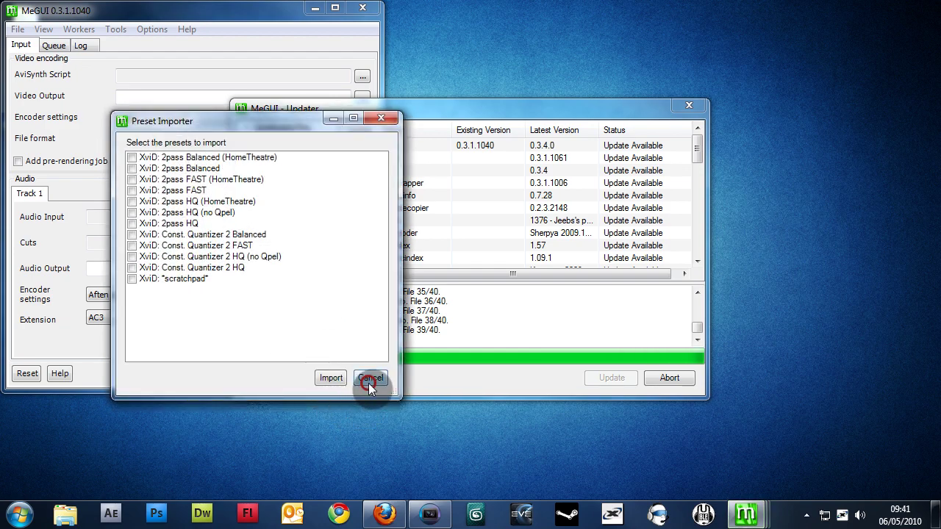
left_click(304, 302)
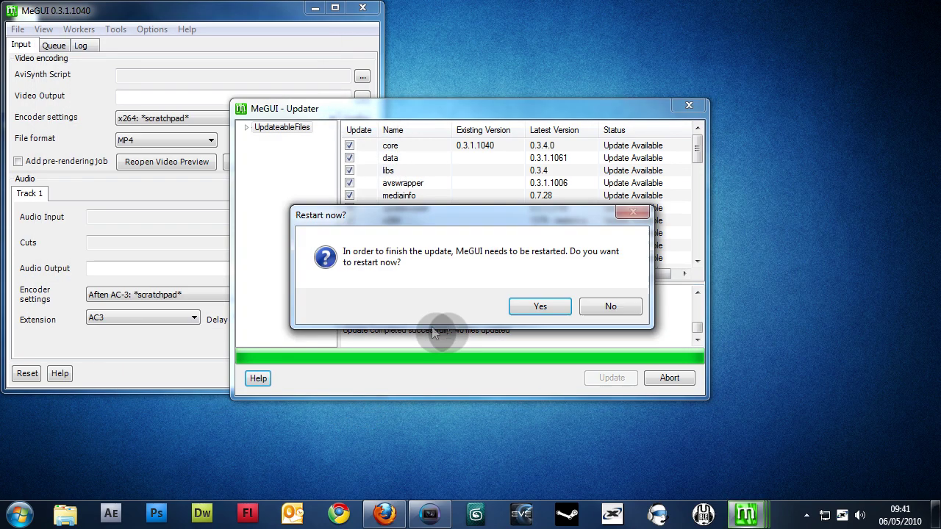
left_click(536, 305)
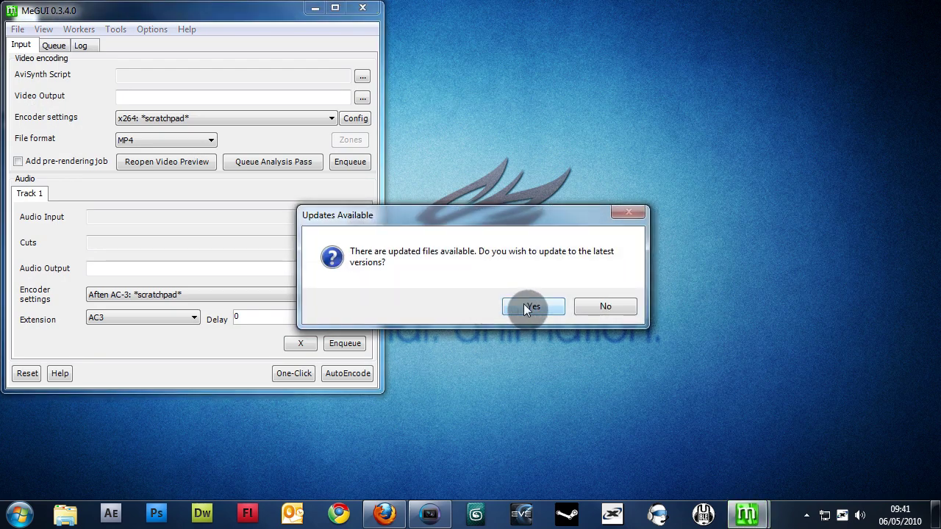
Step: Install the remaining updates to version 0.3.4.0, close the Updater, and minimise MeGUI
left_click(526, 310)
left_click(607, 377)
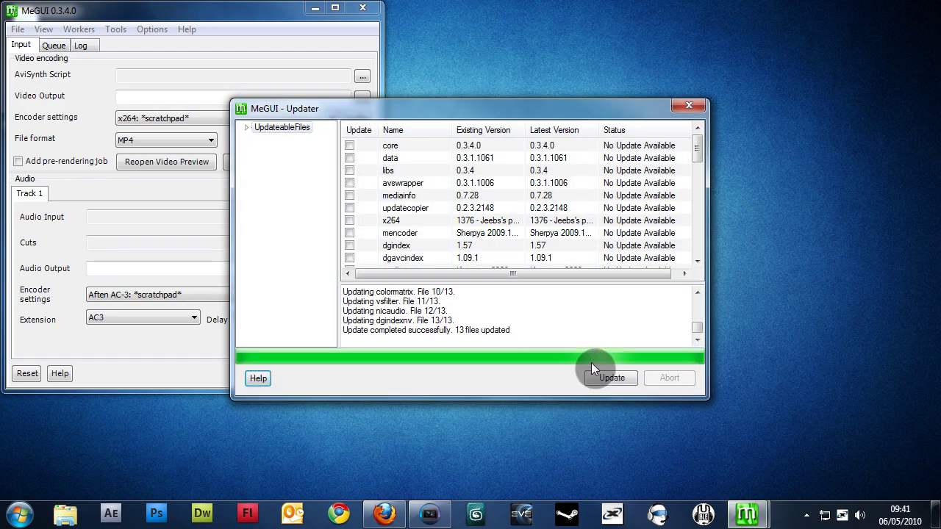
left_click(687, 108)
left_click_drag(233, 18, 344, 20)
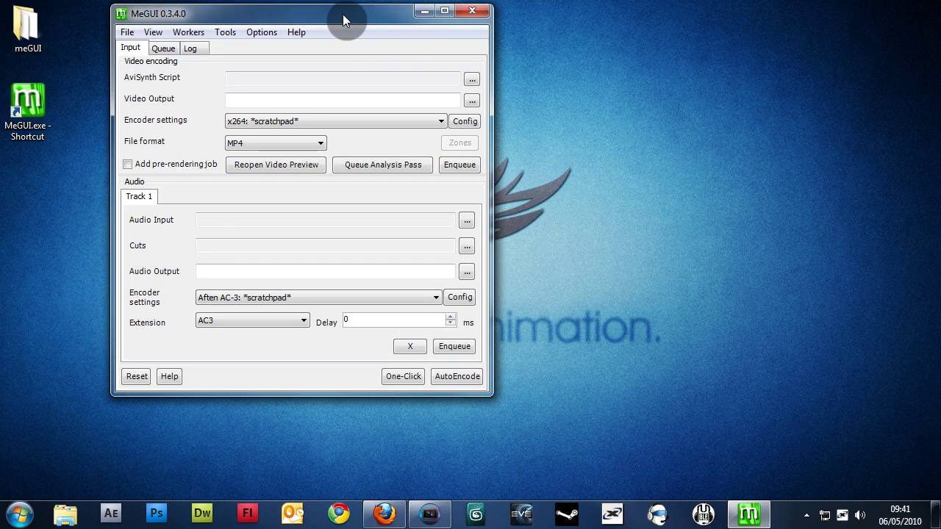
left_click(427, 18)
Step: Start a Render As from Vegas Pro with Video for Windows (*.avi) as the output format
left_click(430, 514)
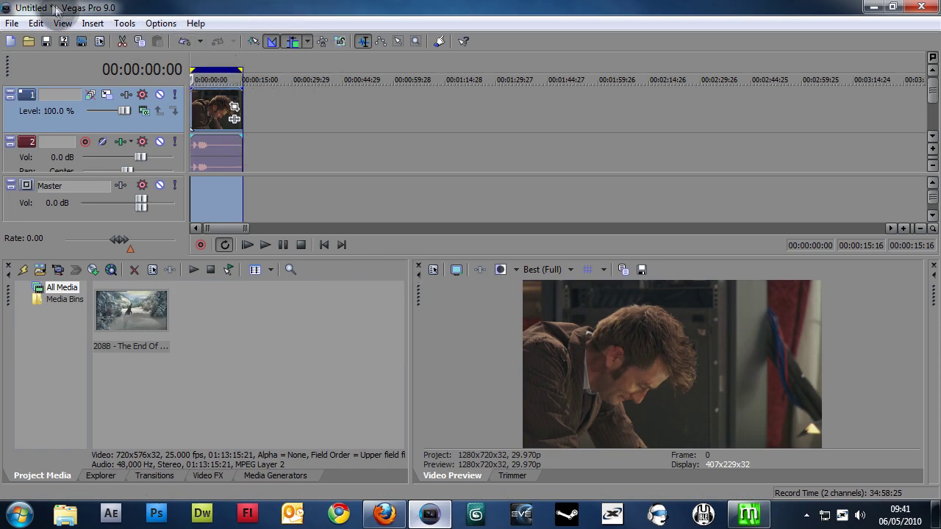
left_click(11, 23)
left_click(69, 120)
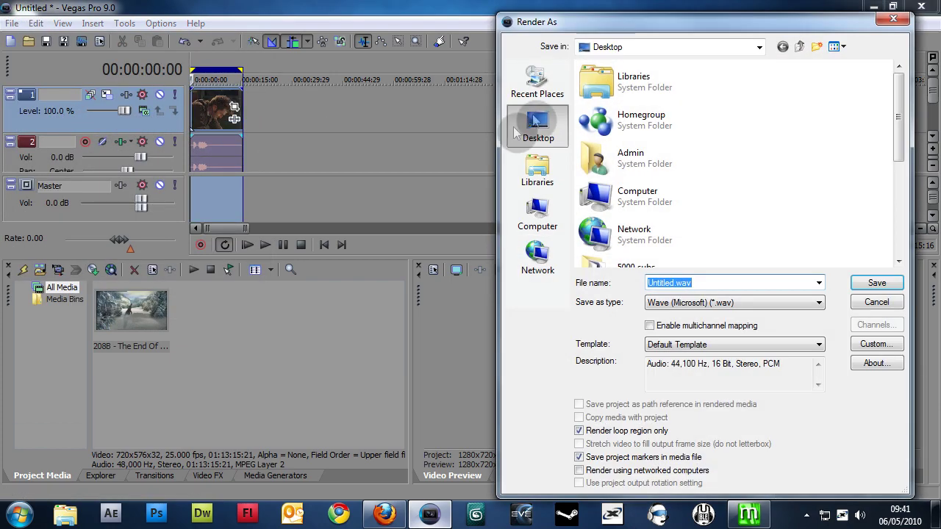
left_click_drag(559, 18, 317, 18)
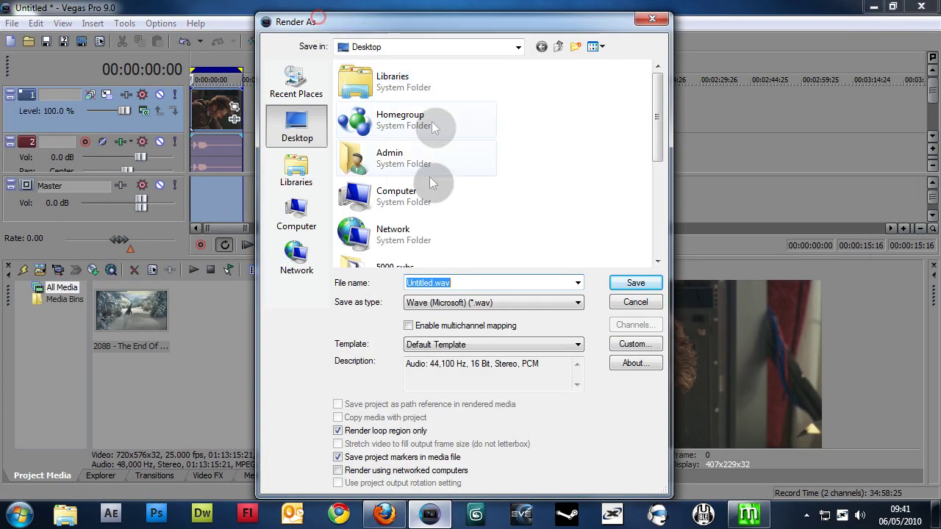
left_click(505, 307)
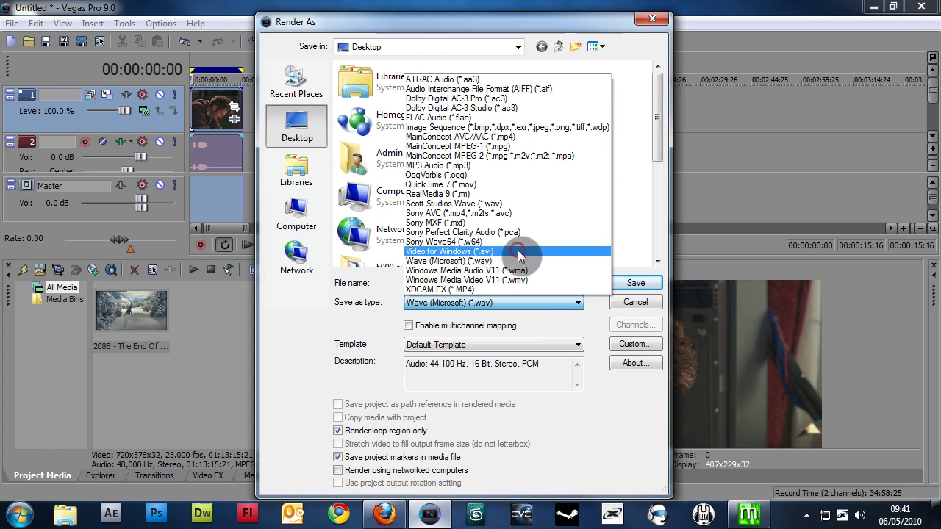
left_click(518, 255)
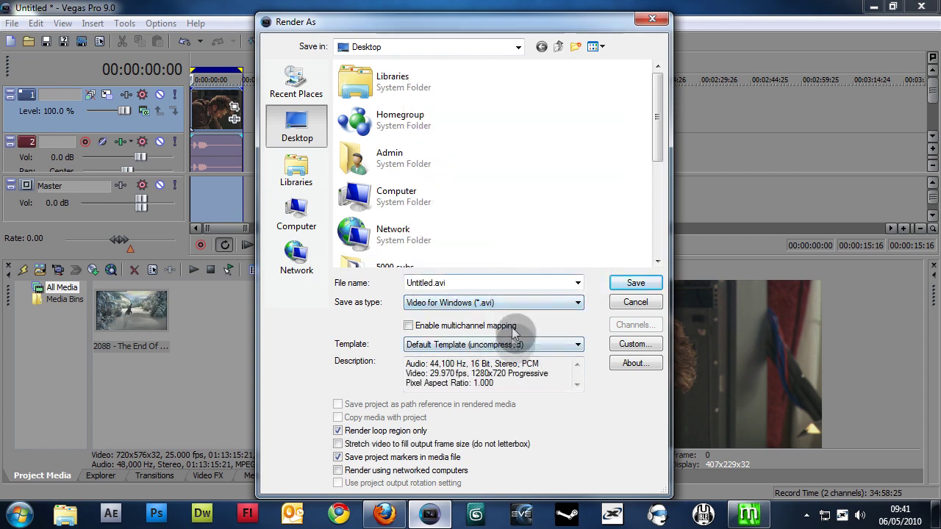
Step: In the custom render settings, uncheck Include audio so the AVI is video-only
left_click(562, 346)
left_click(635, 345)
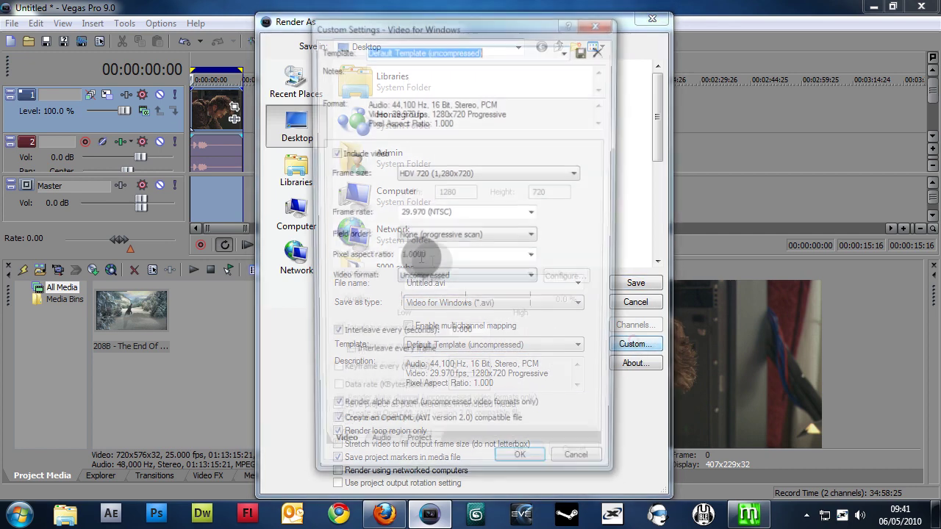
left_click(378, 451)
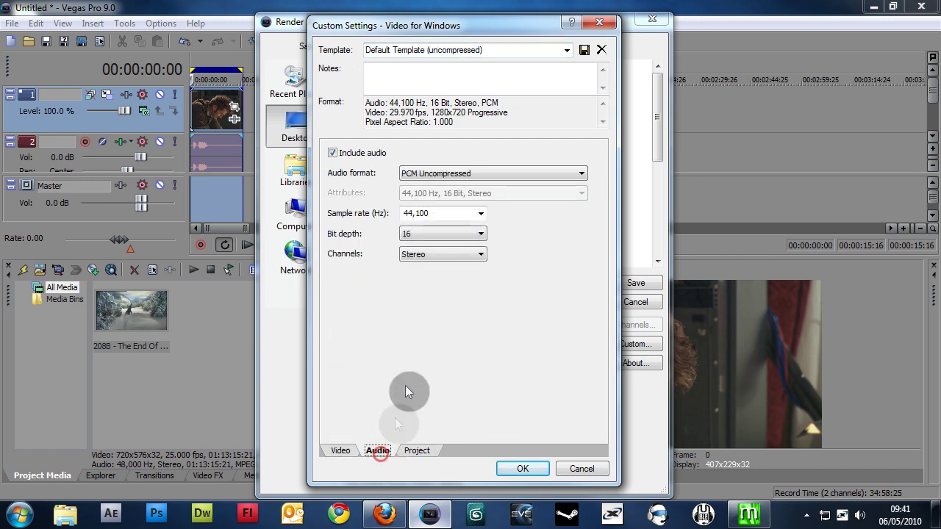
left_click(333, 153)
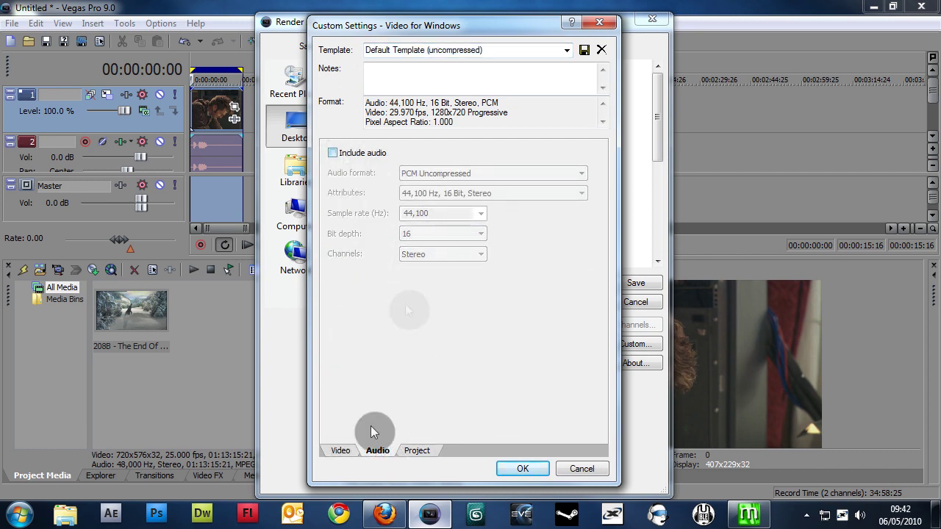
left_click(339, 451)
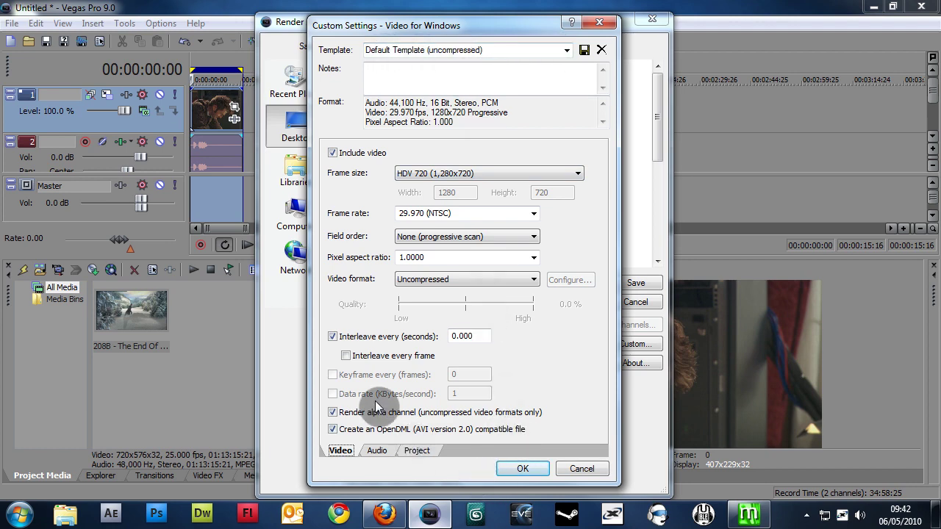
left_click(524, 469)
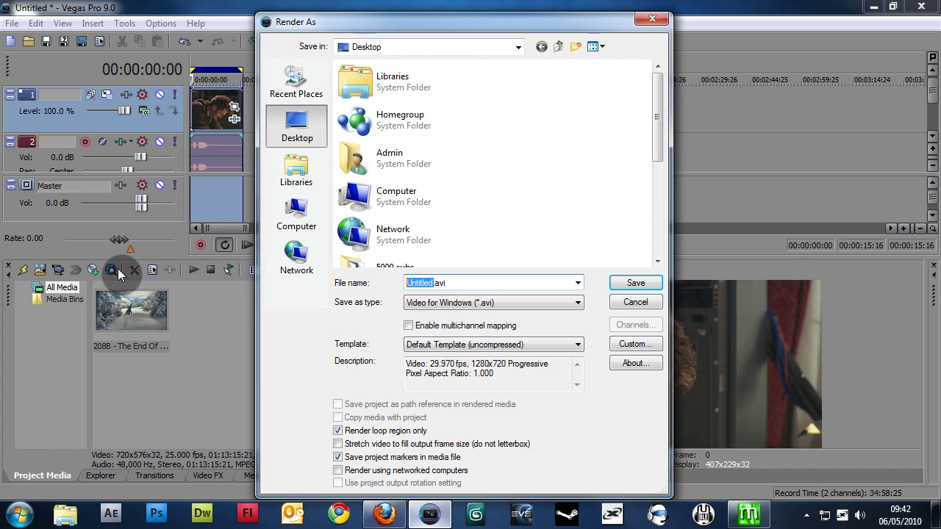
Step: Render the uncompressed AVI to the Desktop as final.avi
type("final")
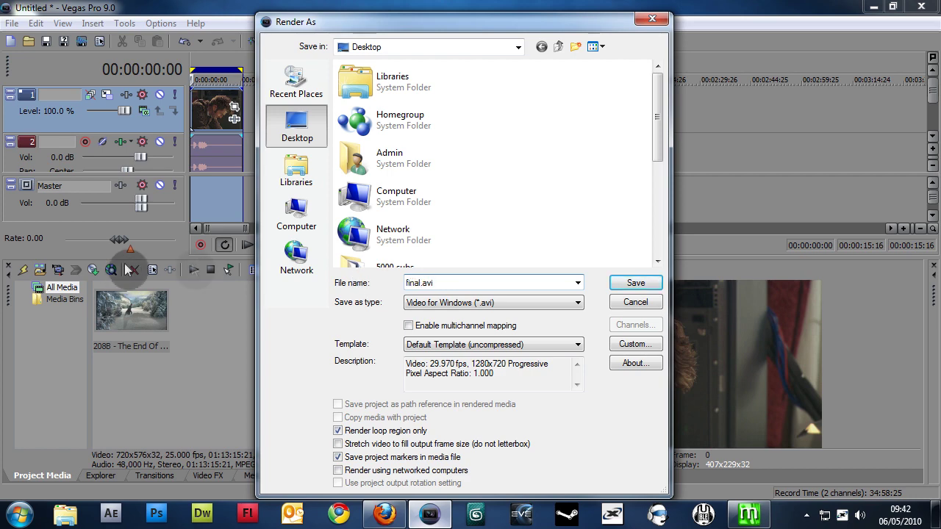
left_click(632, 283)
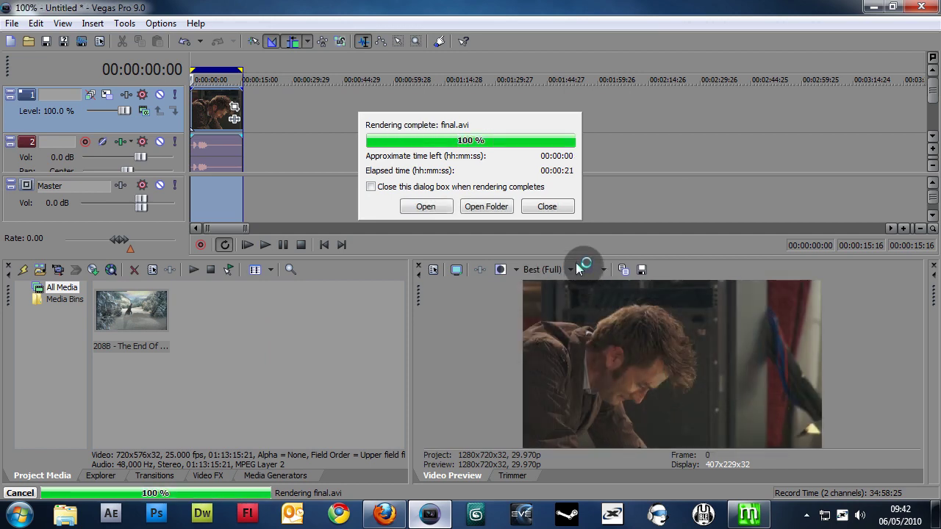
left_click(547, 206)
left_click(12, 22)
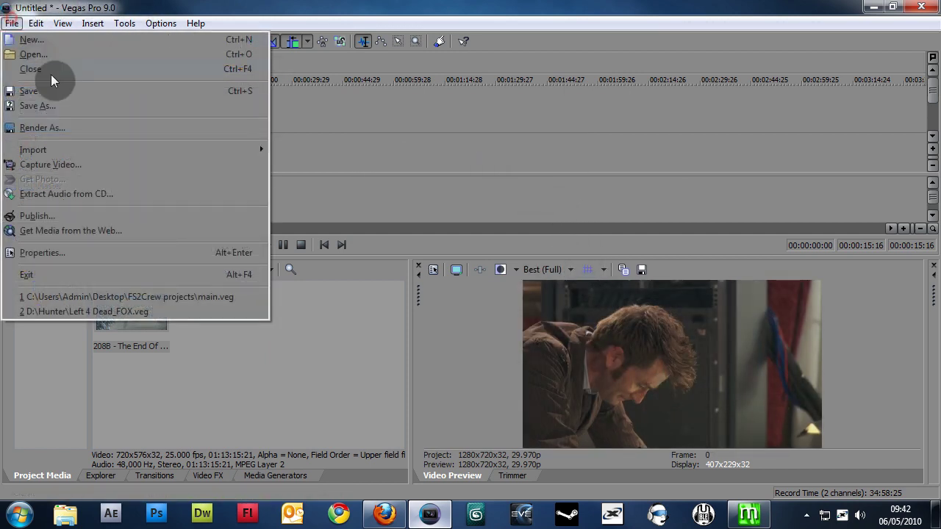
Step: Start a second render in Wave (Microsoft) (*.wav) format named final.wav
left_click(73, 127)
left_click(484, 302)
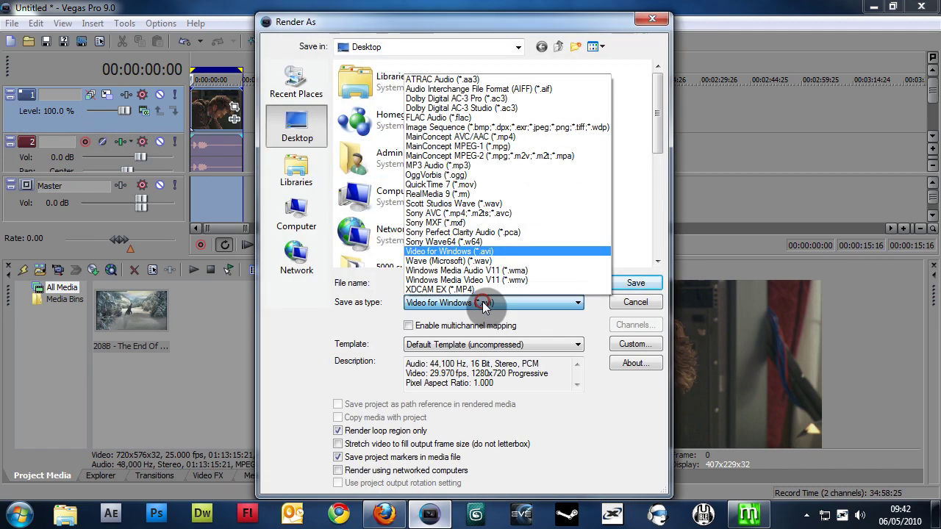
left_click(556, 258)
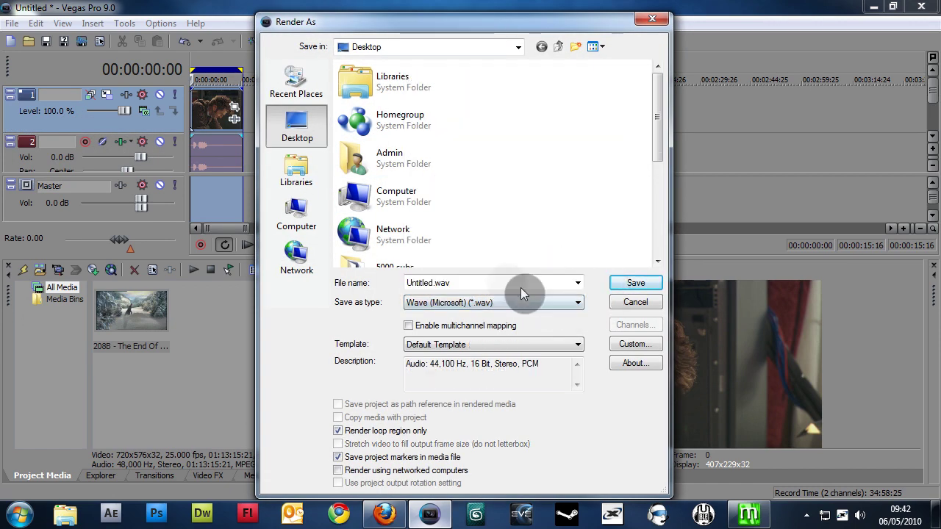
left_click_drag(498, 281, 424, 283)
type("fina")
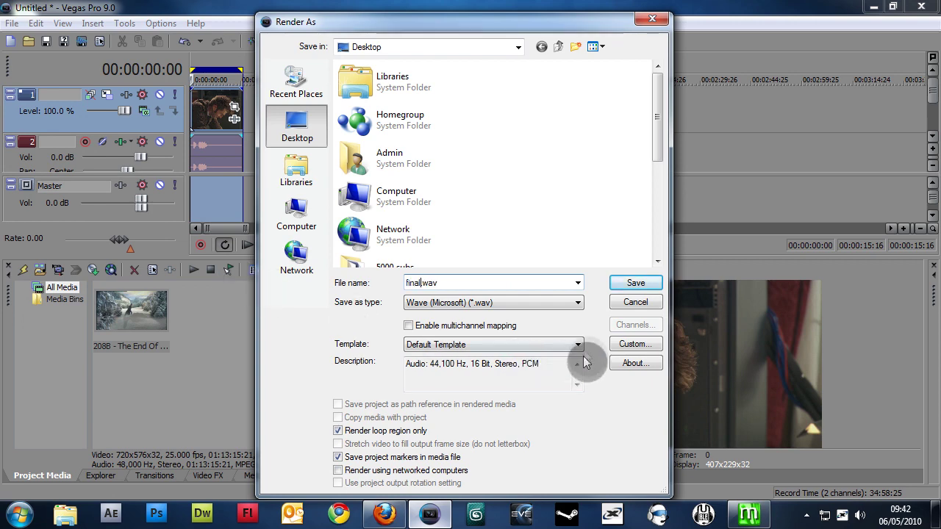
Step: Render final.wav to the desktop as 44,100 Hz 16-bit stereo PCM, then minimise Vegas
left_click(635, 344)
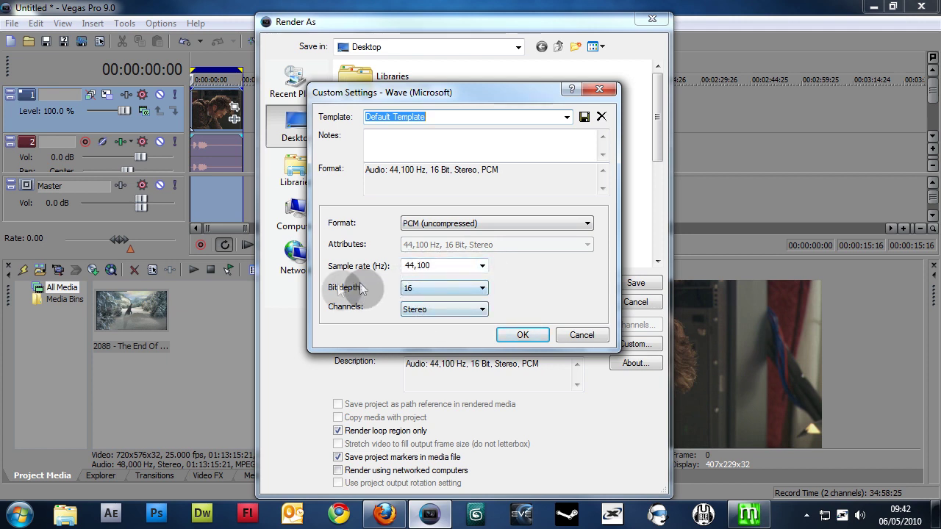
left_click(522, 337)
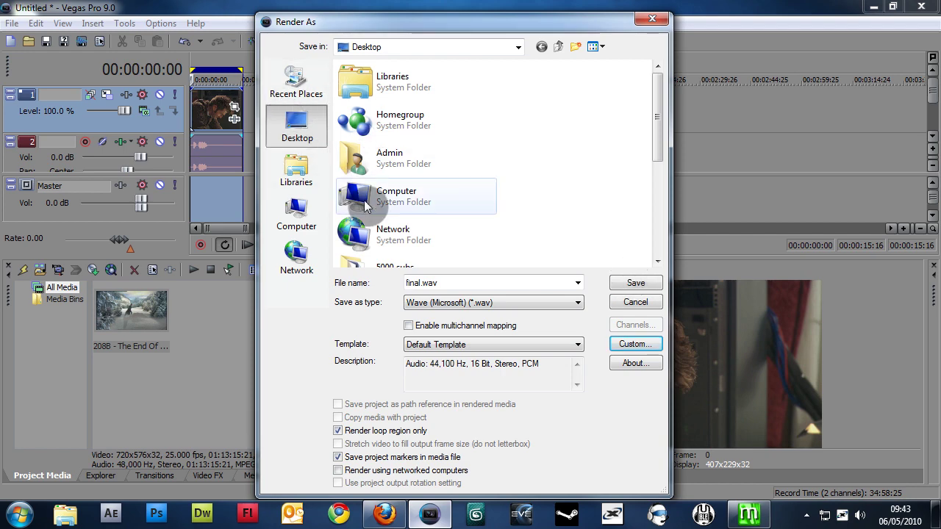
left_click(636, 285)
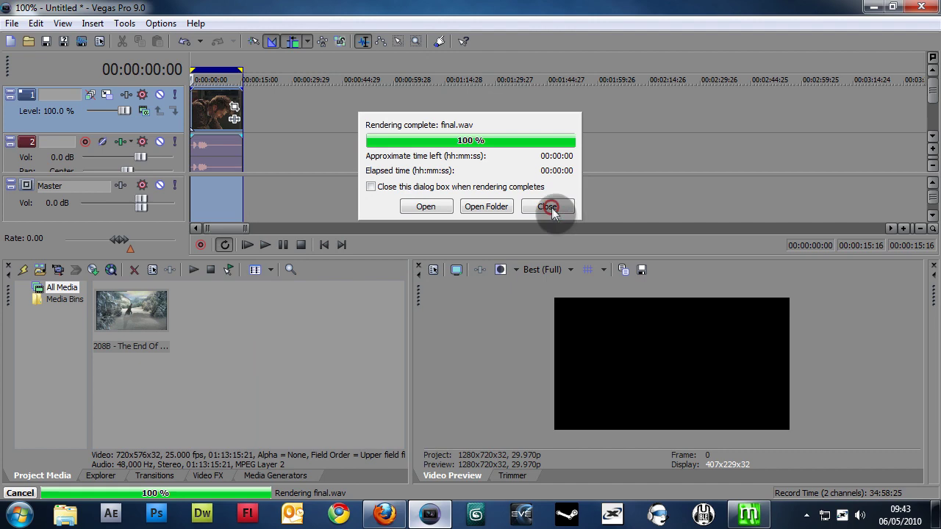
left_click(546, 206)
left_click(874, 7)
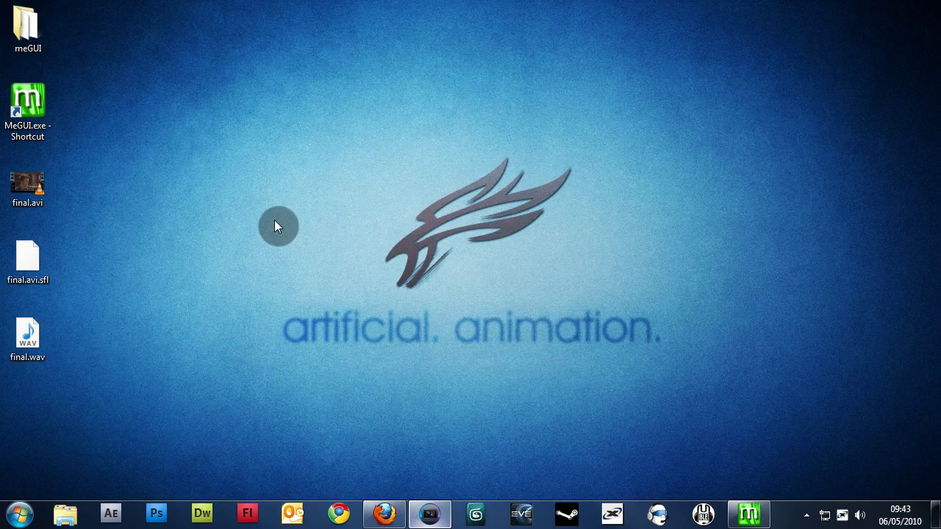
Step: Bring MeGUI back up and open its AviSynth script creator
left_click(748, 514)
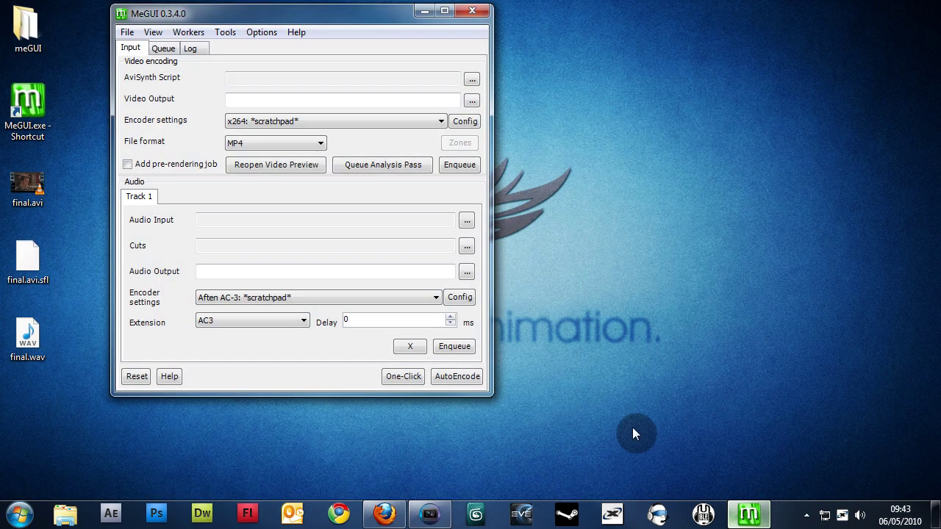
left_click_drag(302, 13, 412, 26)
left_click(335, 44)
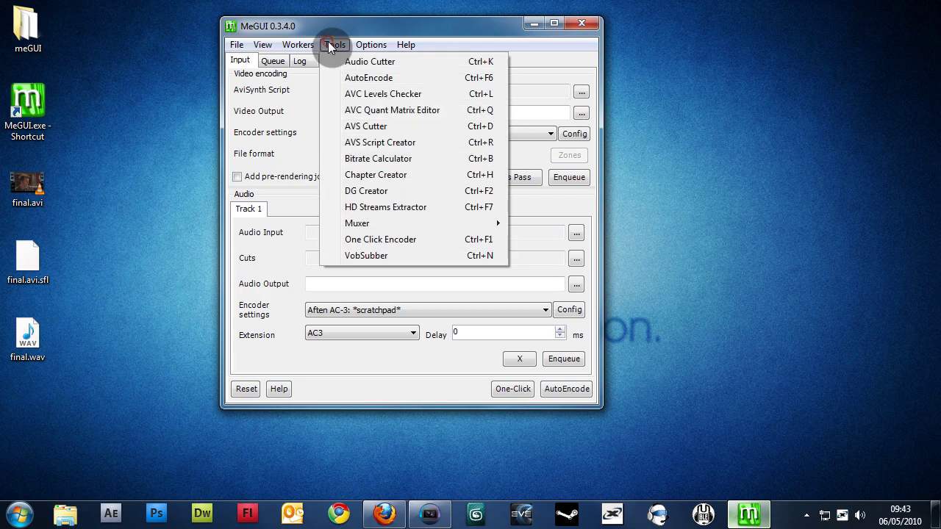
left_click(419, 143)
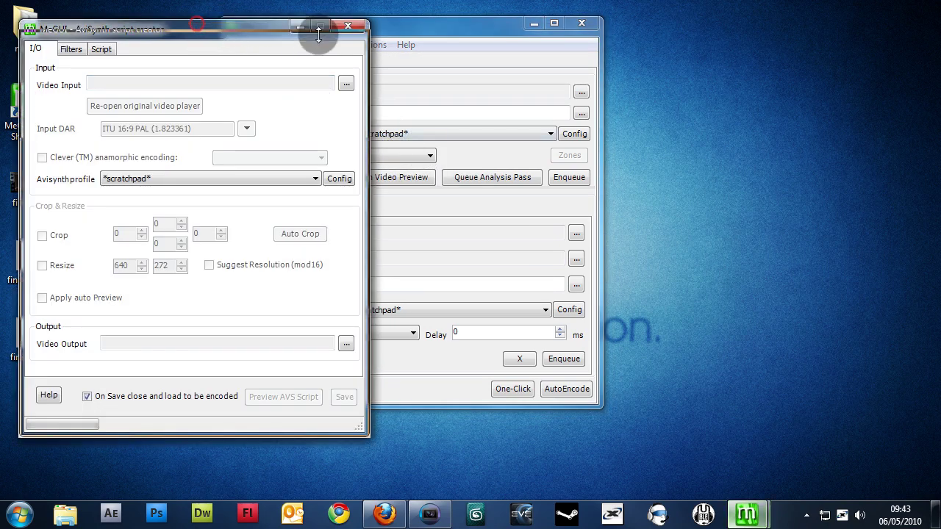
left_click_drag(311, 29, 438, 40)
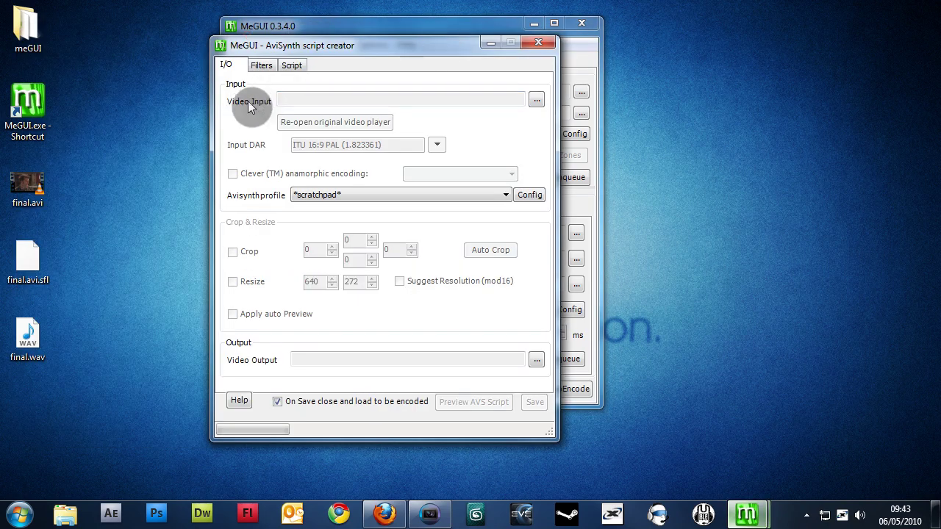
Step: Load final.avi as the script's source video and close the video preview
left_click(535, 102)
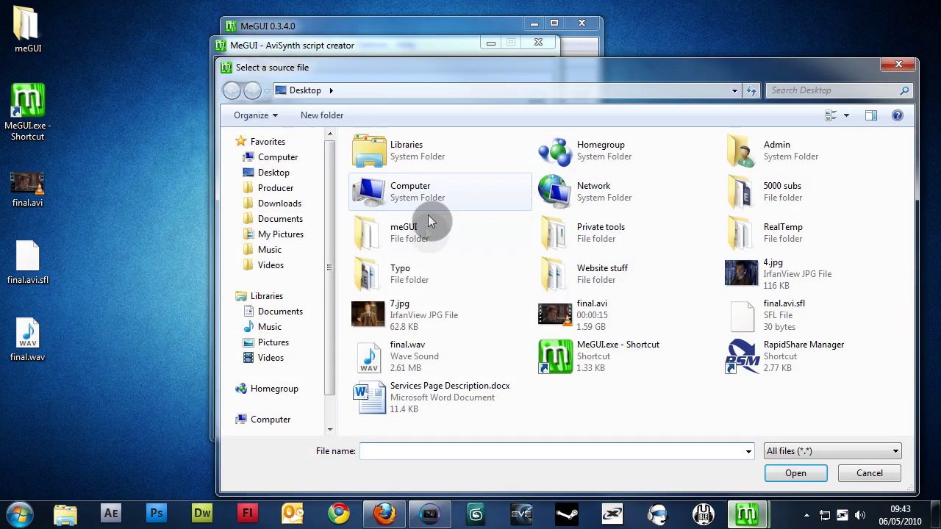
left_click(640, 317)
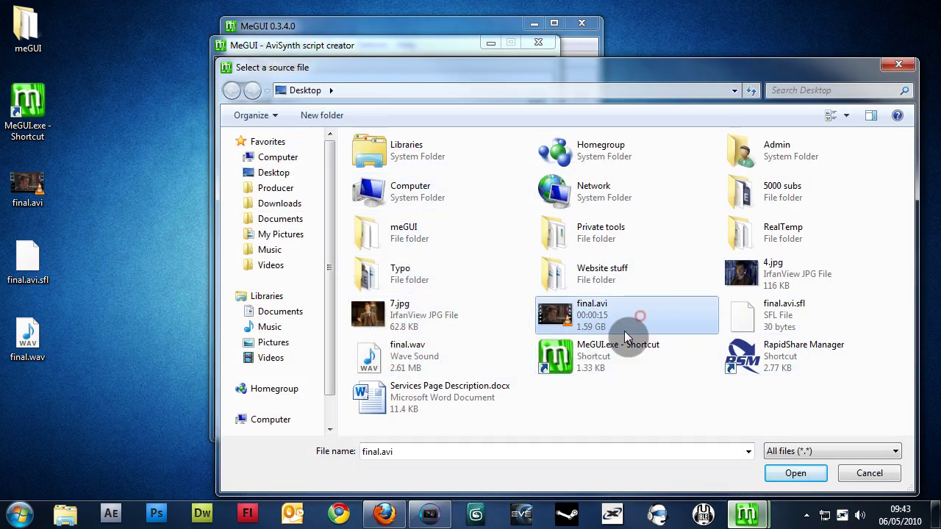
left_click(793, 474)
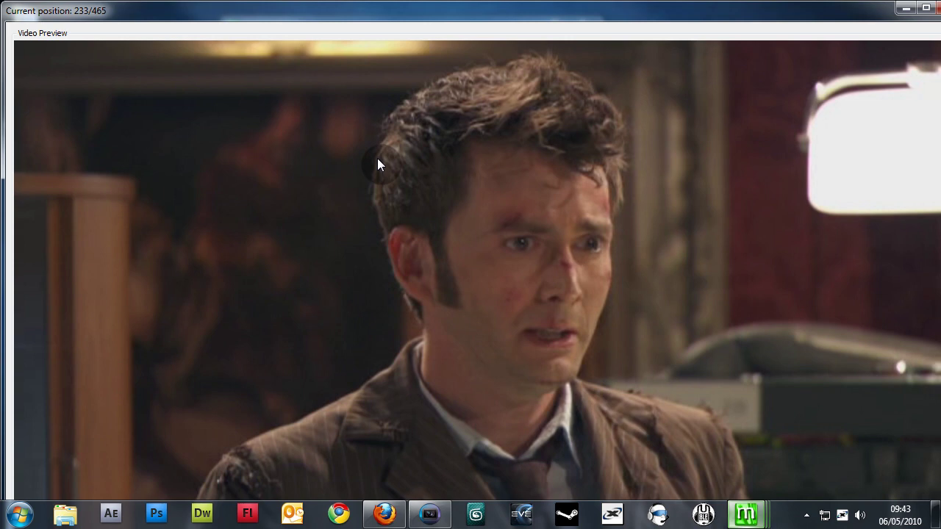
left_click_drag(594, 13, 421, 13)
left_click(839, 9)
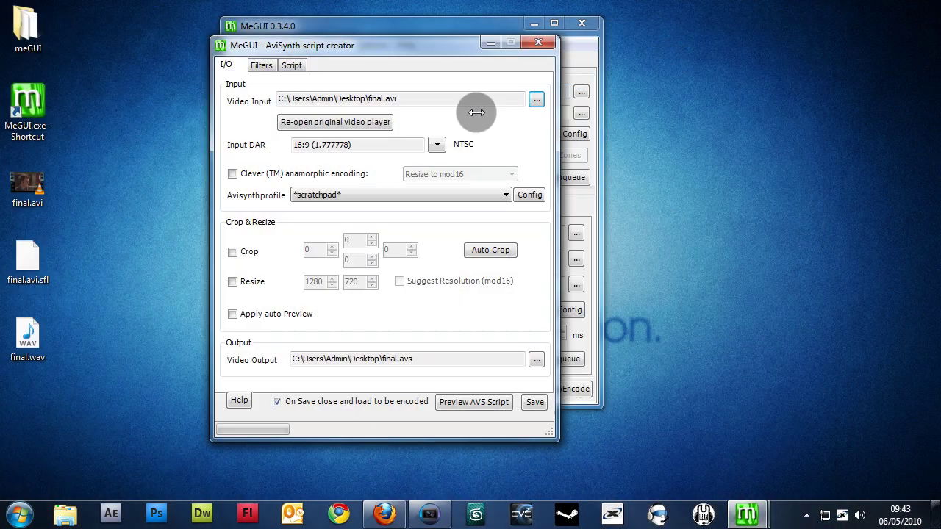
left_click_drag(322, 49, 351, 49)
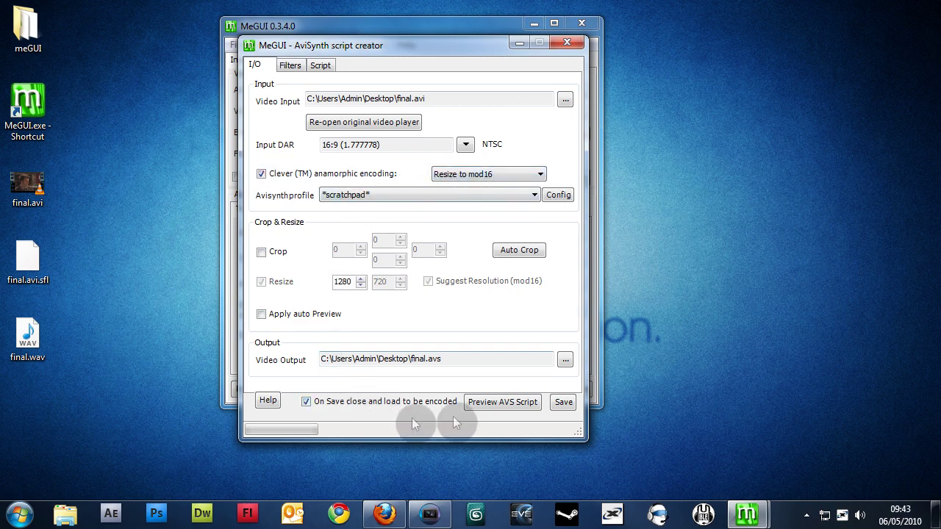
left_click(567, 404)
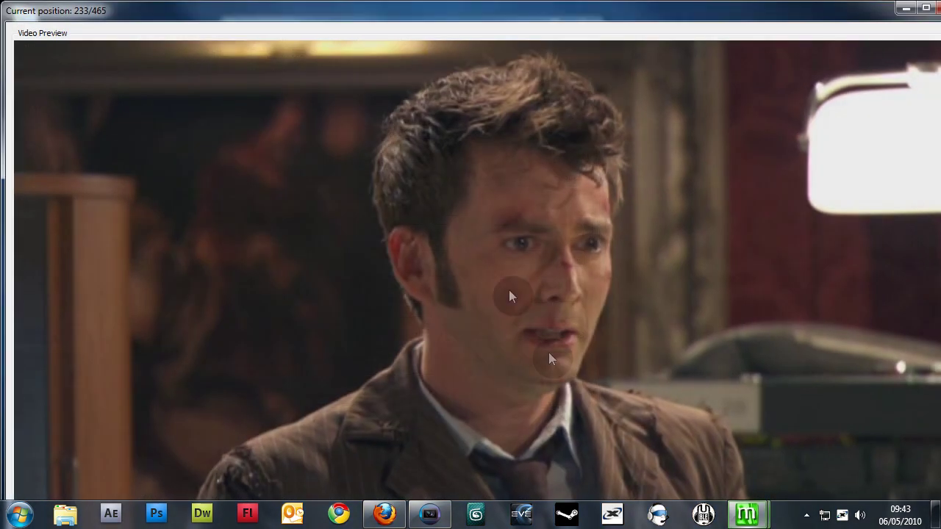
left_click(848, 17)
Step: Select the x264 Unrestricted (DXVA) - Insane video encoder preset
left_click(817, 12)
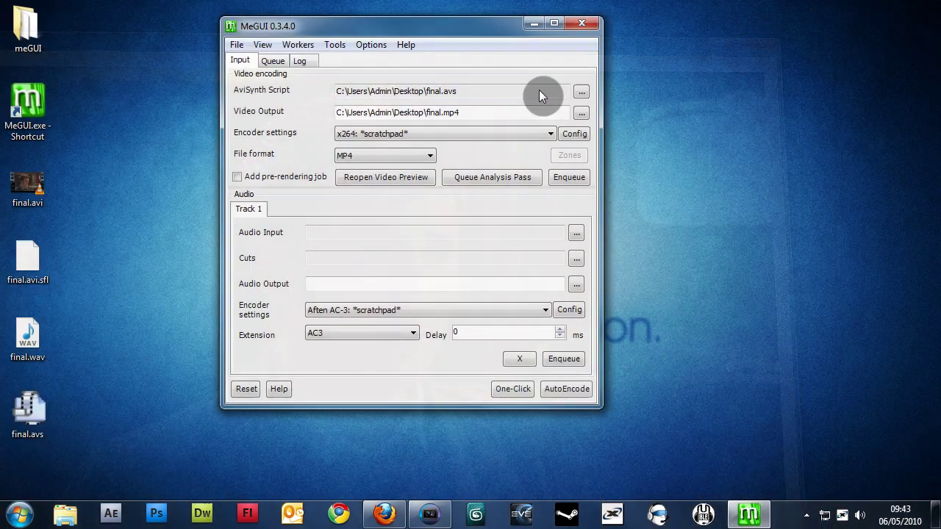
left_click_drag(330, 28, 369, 39)
left_click(456, 146)
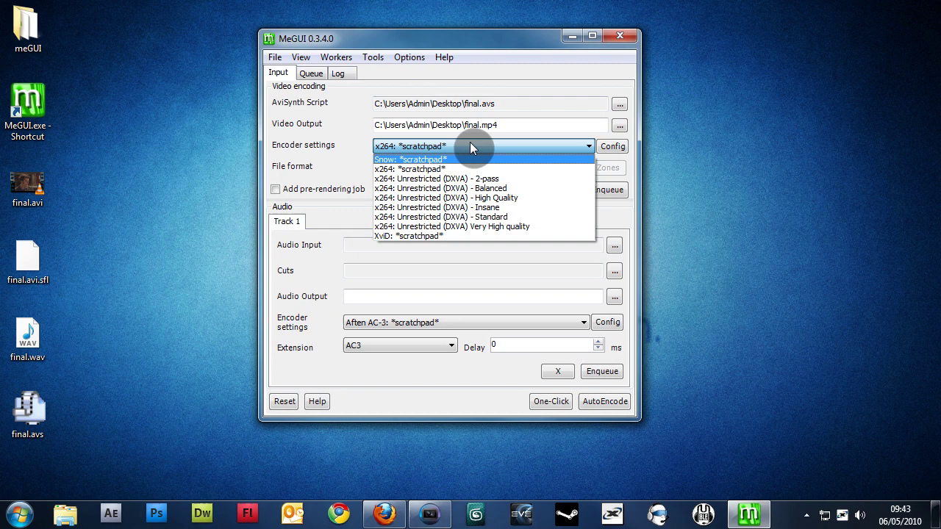
left_click(528, 209)
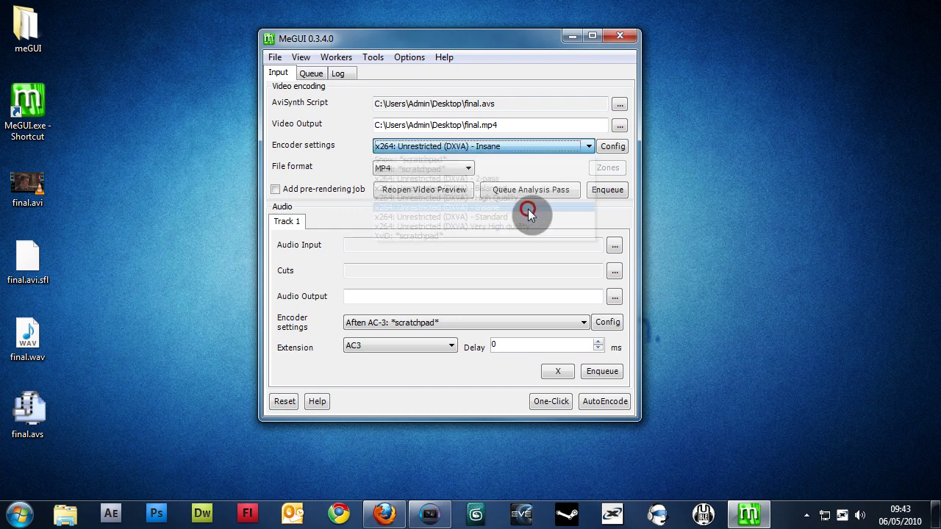
Step: Set the x264 configuration to Automated 2pass mode with Turbo enabled
left_click(610, 150)
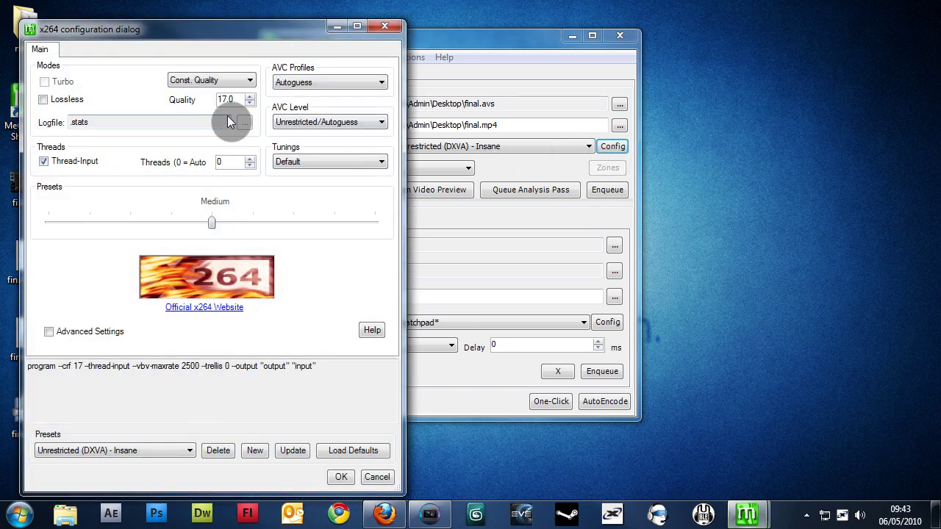
left_click(201, 81)
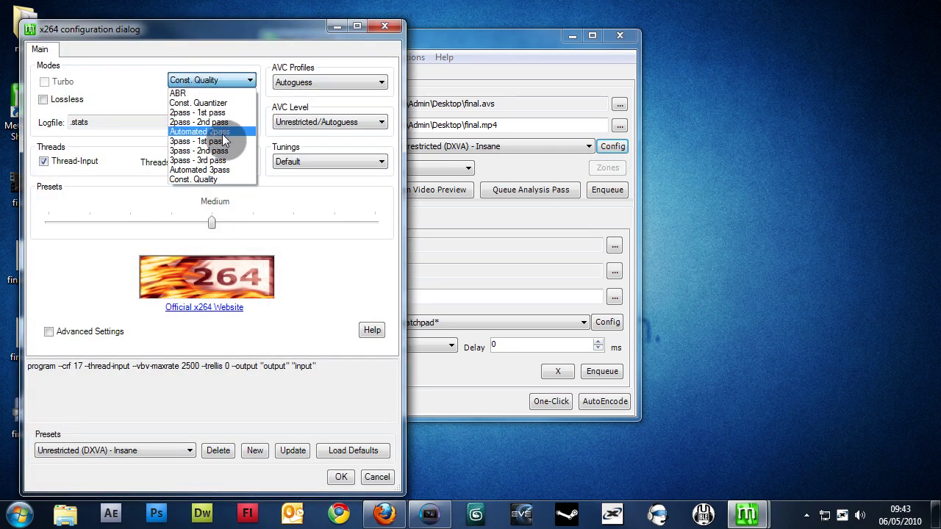
left_click(223, 139)
left_click(59, 81)
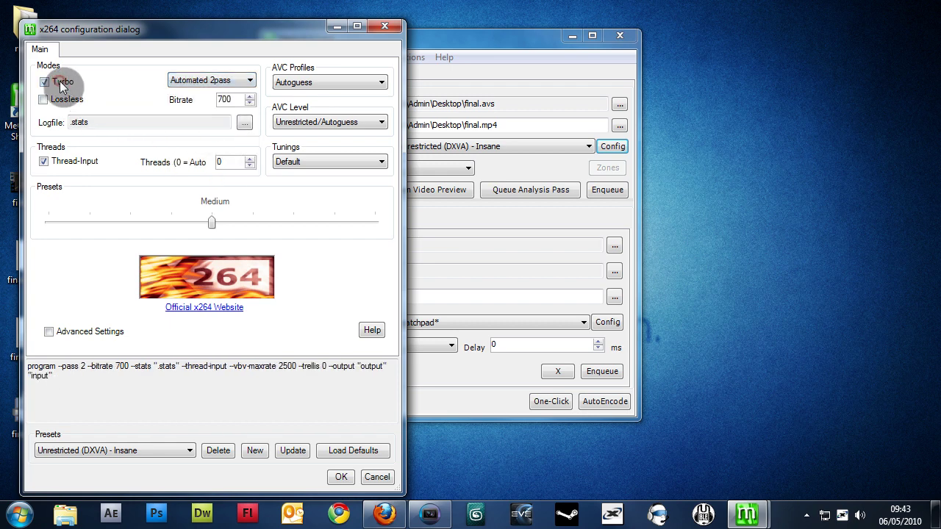
Step: Enter a 9500 kbps bitrate and save the settings into the Insane profile
double_click(226, 99)
type("9500")
left_click(250, 102)
double_click(236, 99)
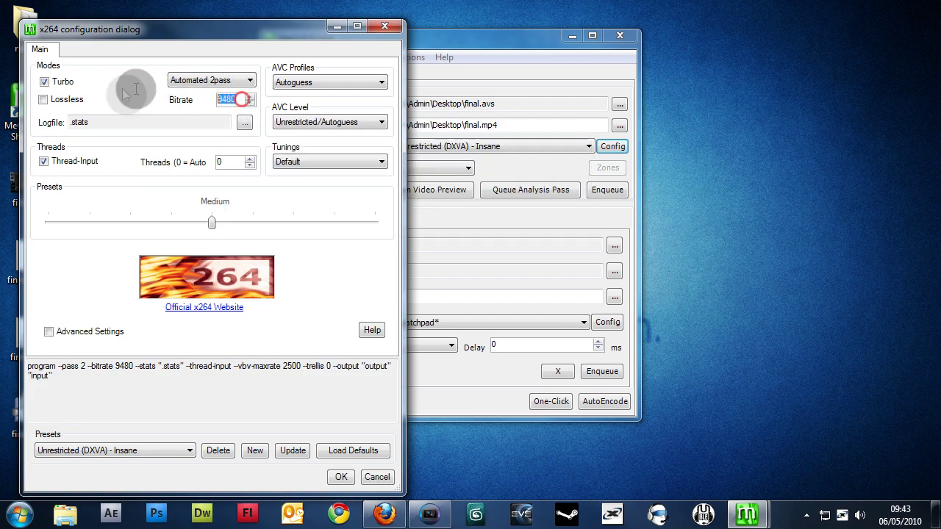
type("10000")
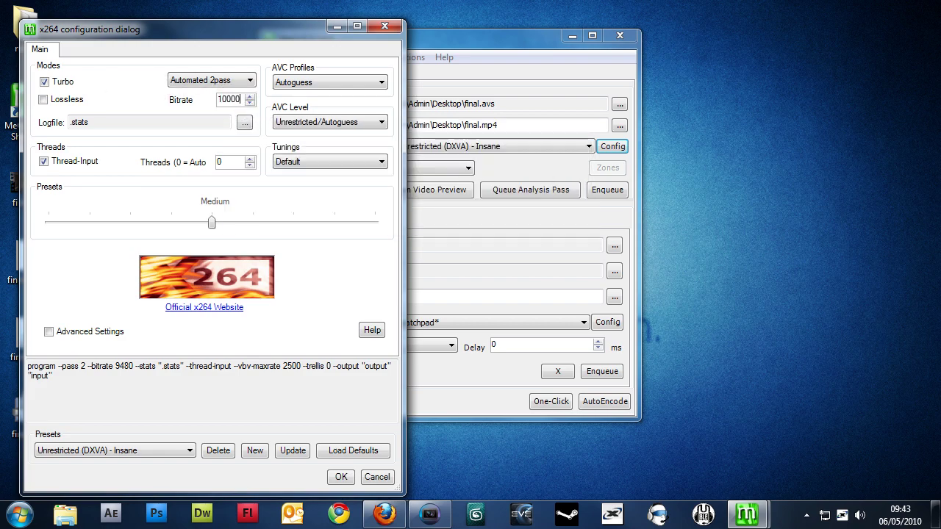
key("BackSpace")
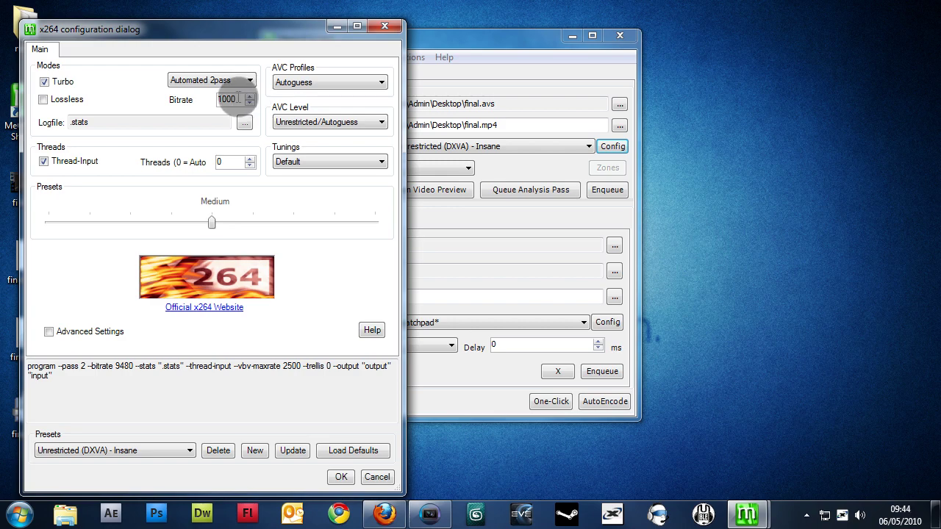
double_click(237, 98)
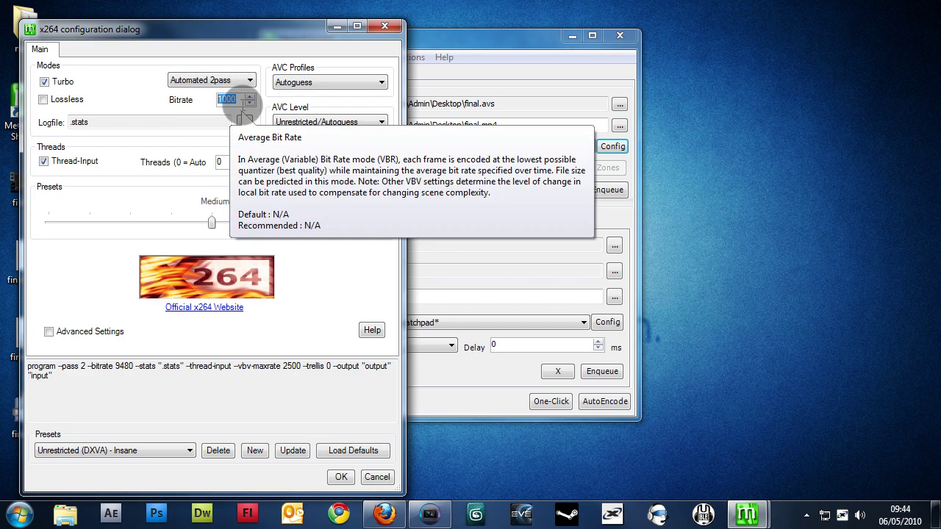
type("95")
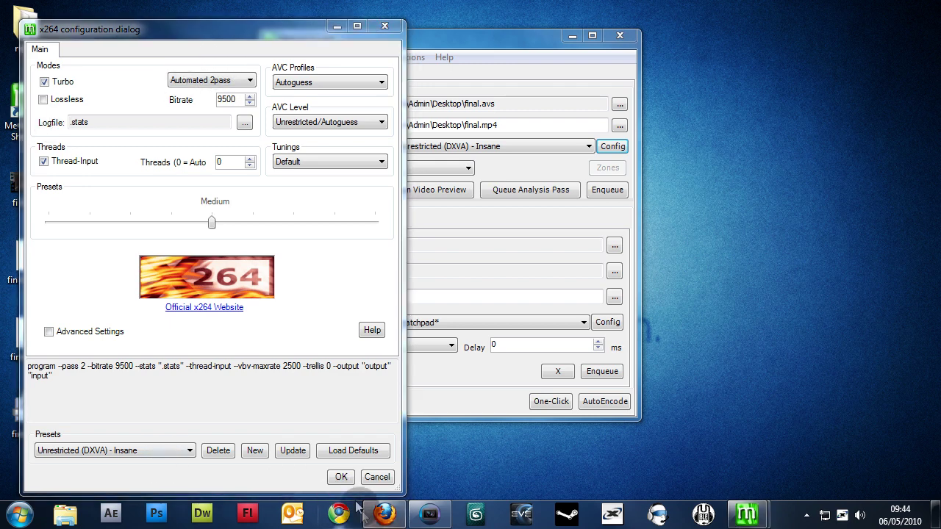
left_click(341, 477)
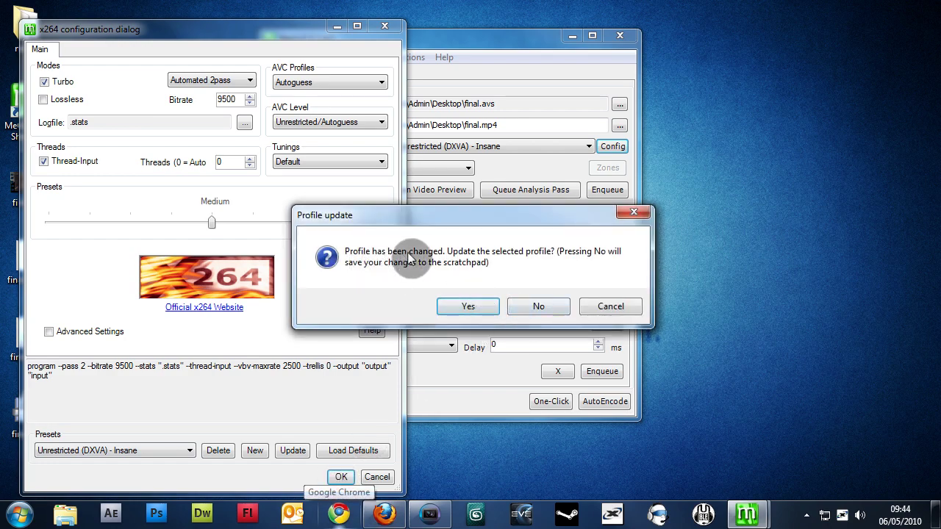
left_click(451, 308)
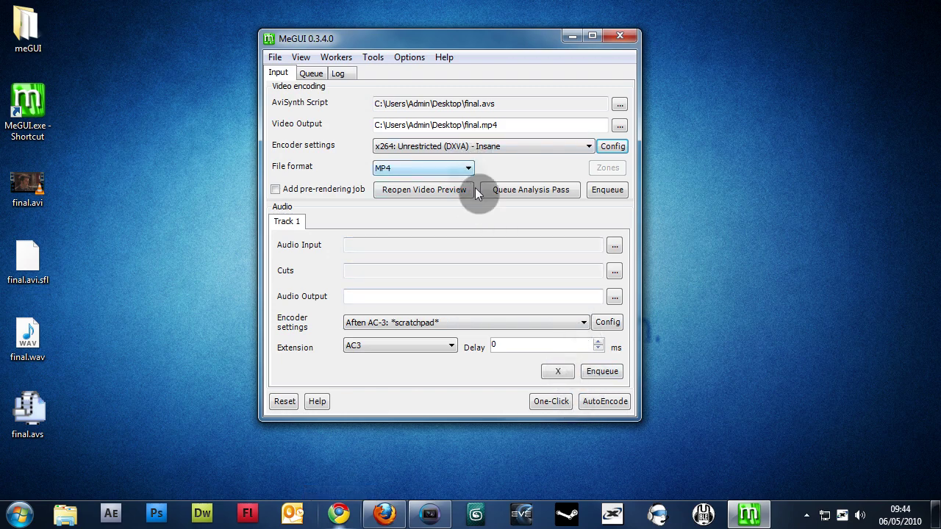
Step: Load final.wav as the audio input
left_click(613, 249)
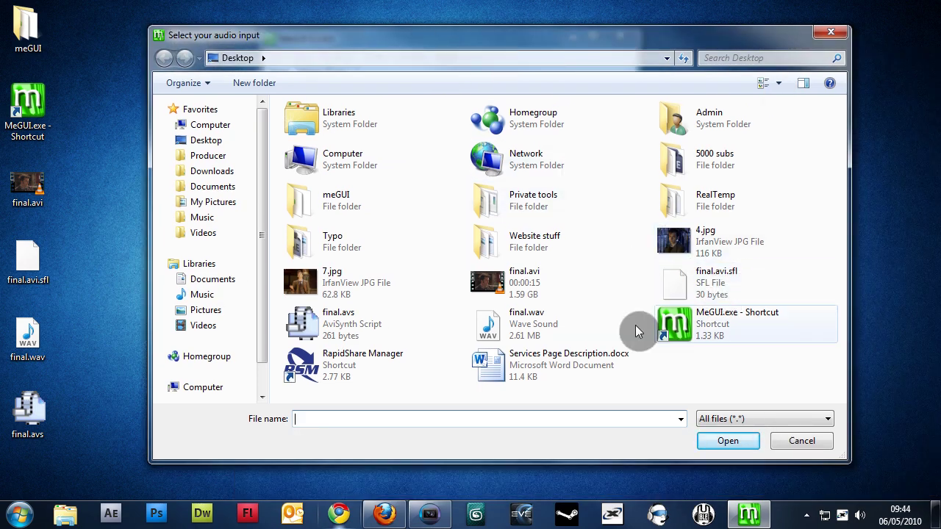
left_click(602, 330)
left_click(731, 440)
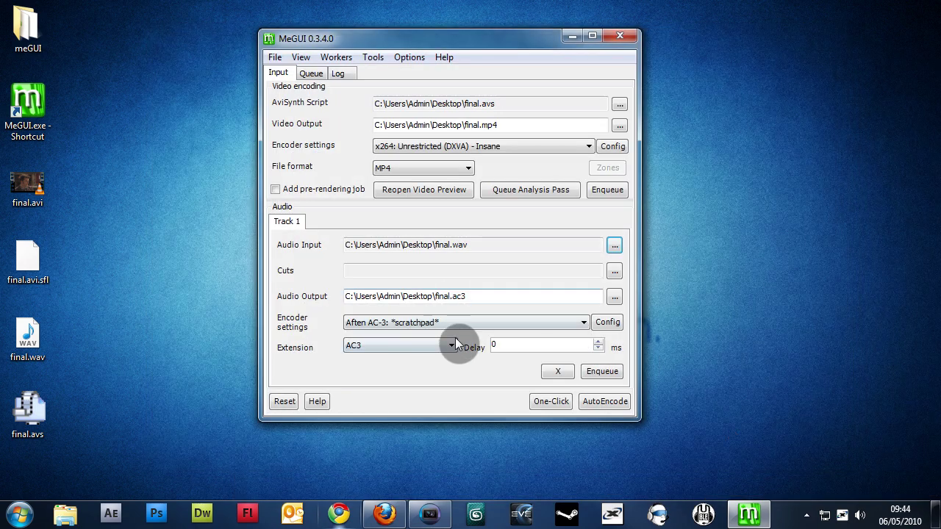
Step: Choose the Nero AAC NDAAC-LC-MultiChannel-HQ-256Kbps audio profile and bring up AutoEncode
left_click(370, 328)
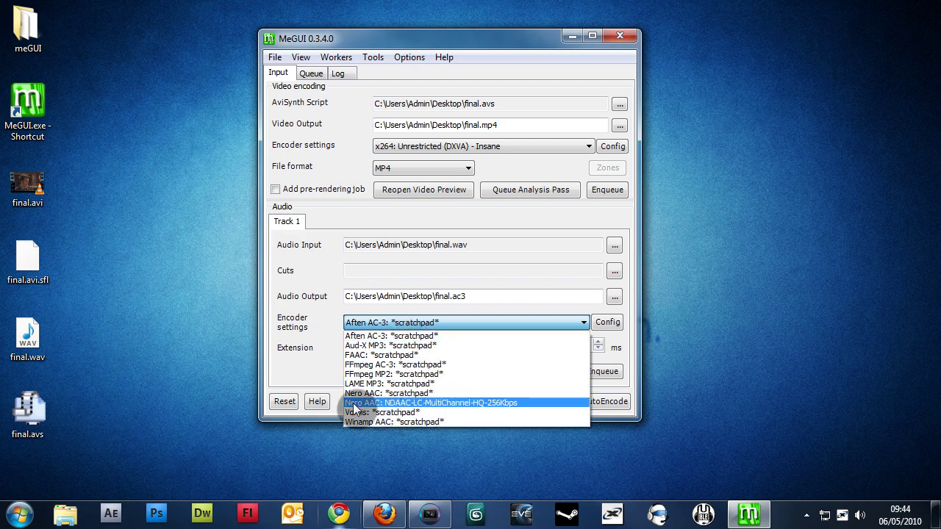
left_click(531, 404)
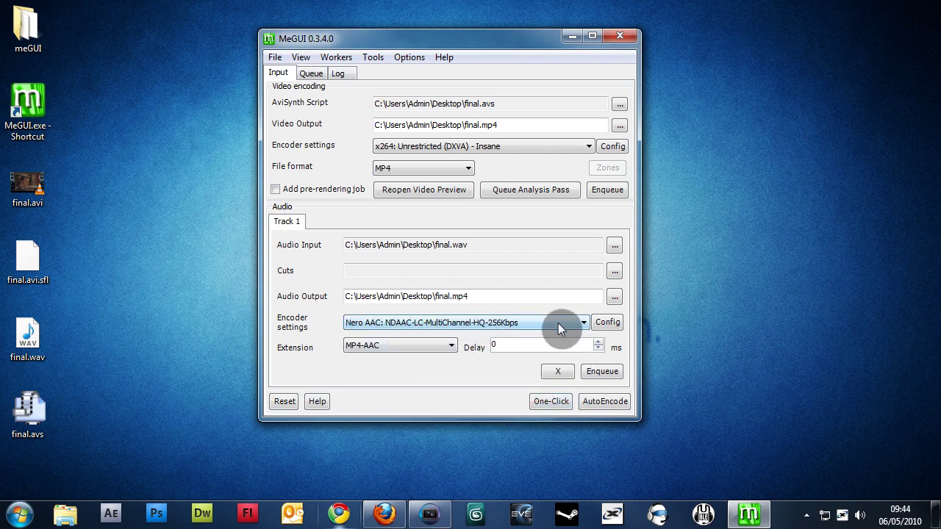
left_click(602, 407)
Step: Use the profile settings instead of a target size and save output as drwho.mp4 on the Desktop
left_click_drag(284, 82, 293, 117)
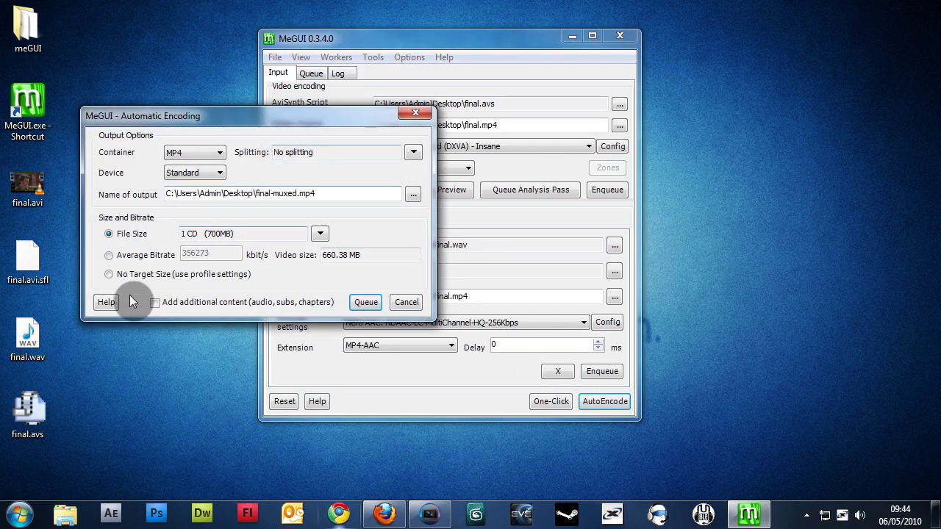
left_click(110, 275)
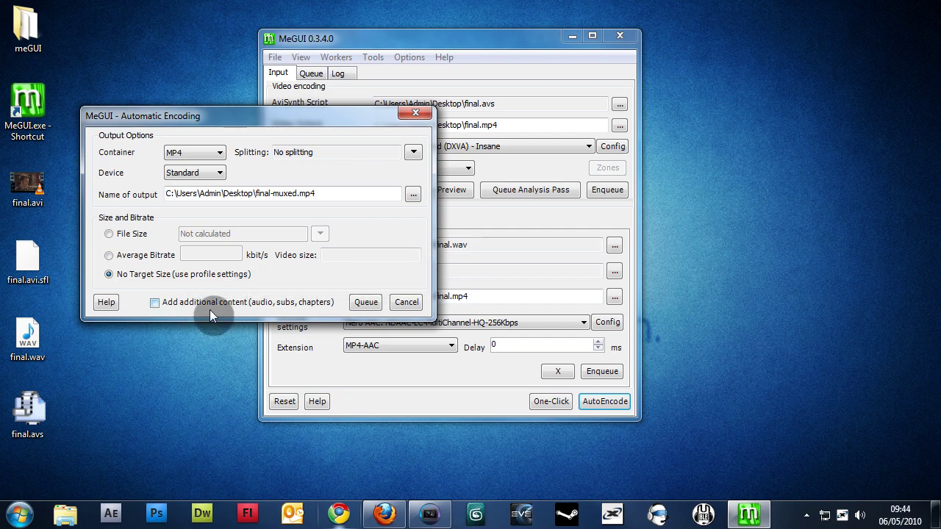
left_click(413, 194)
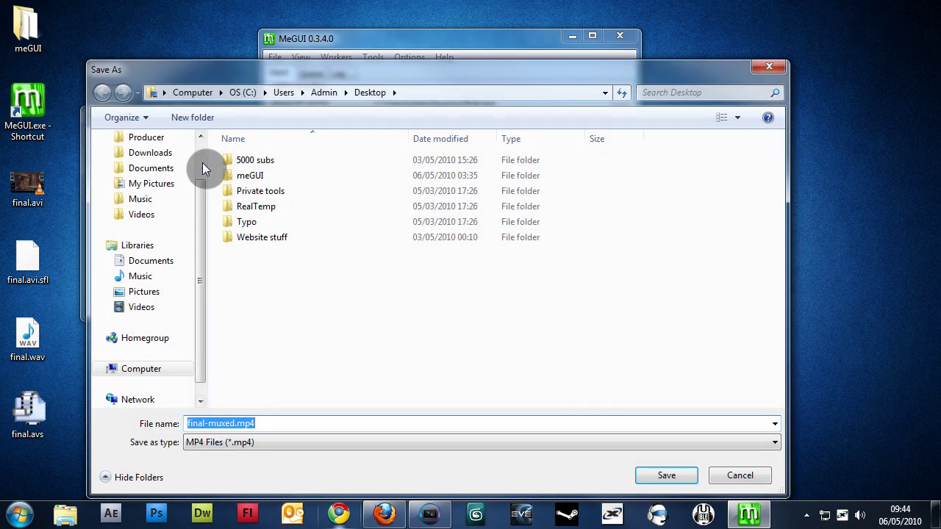
scroll(177, 180, "up", 2)
left_click(151, 175)
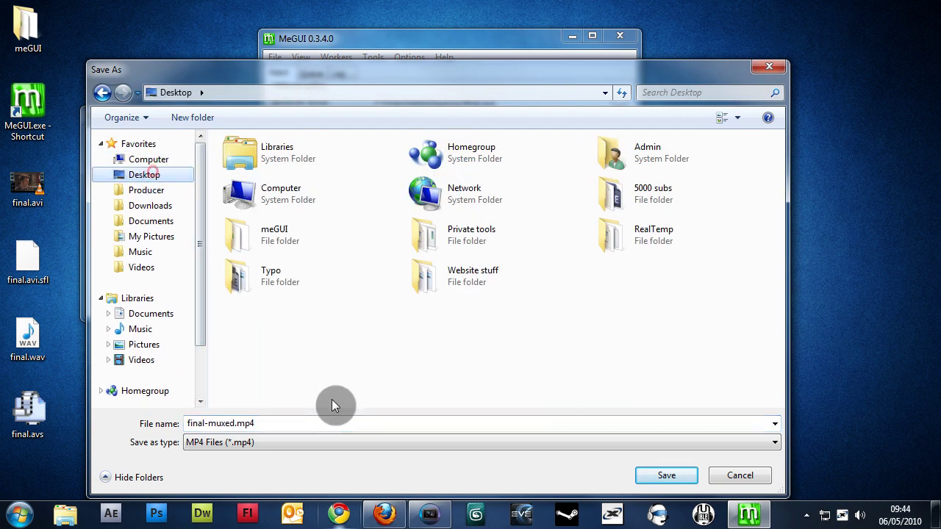
left_click_drag(235, 423, 130, 421)
type("dc")
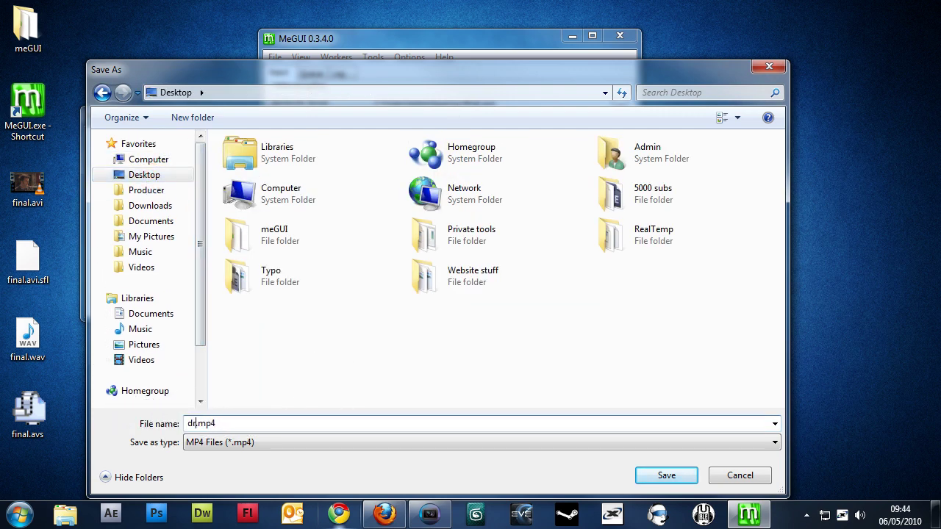
left_click(666, 476)
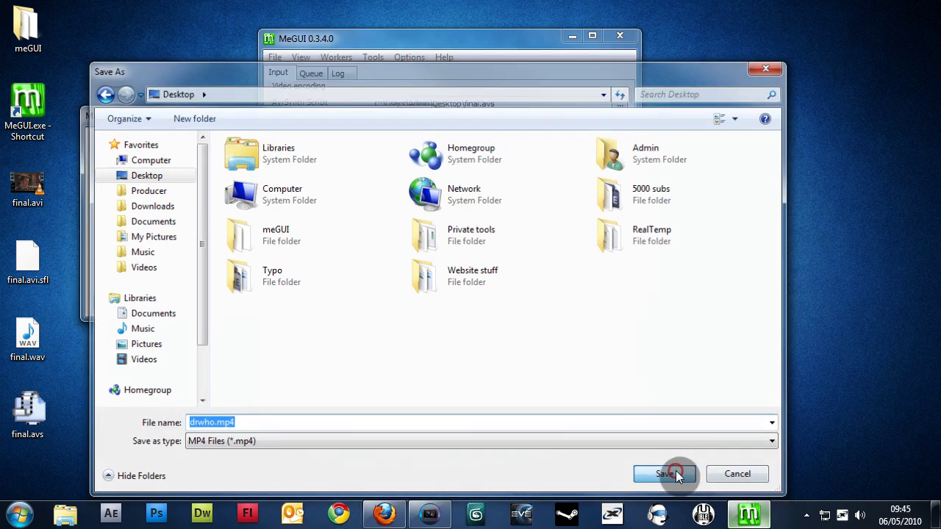
Step: Queue the encode, accepting ConvertToYV12 without asking about colorspace again
left_click(367, 302)
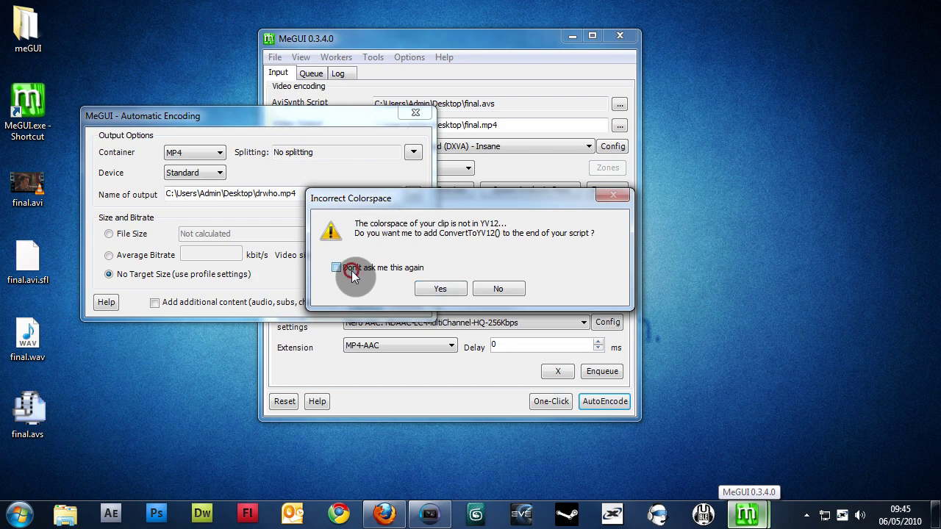
left_click(439, 291)
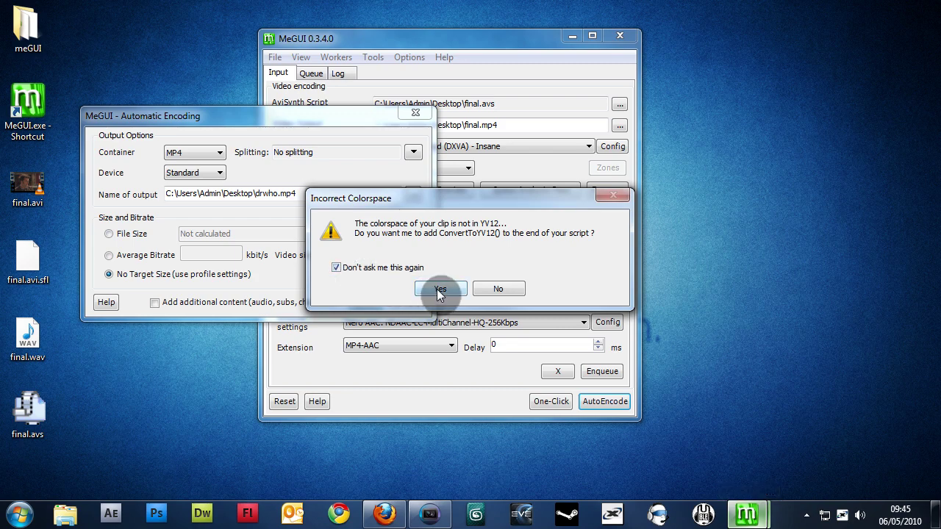
left_click(440, 289)
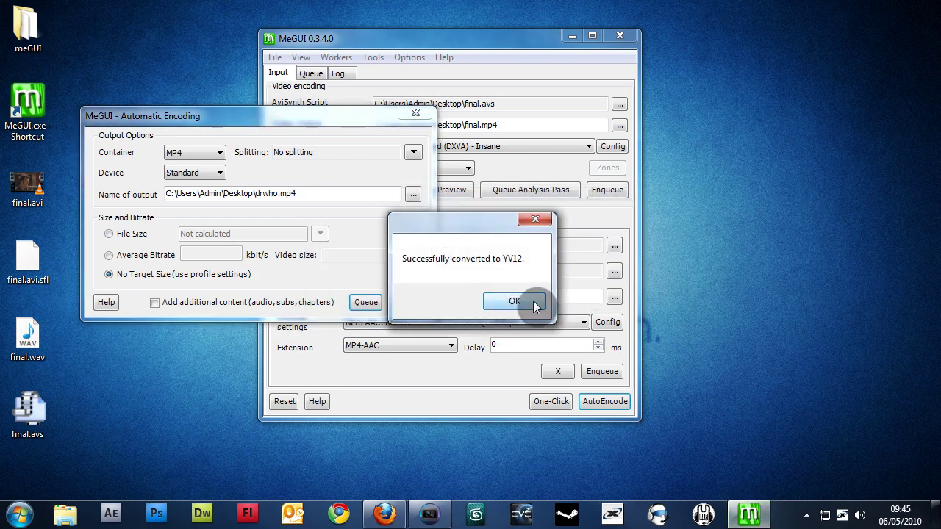
left_click(532, 301)
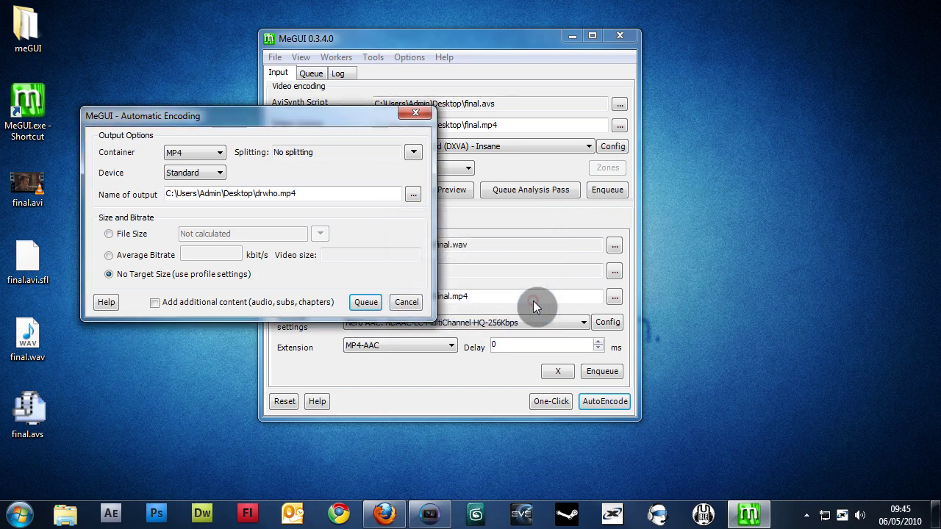
Step: Select all four queued jobs and create a new worker named Worker 1
left_click(313, 74)
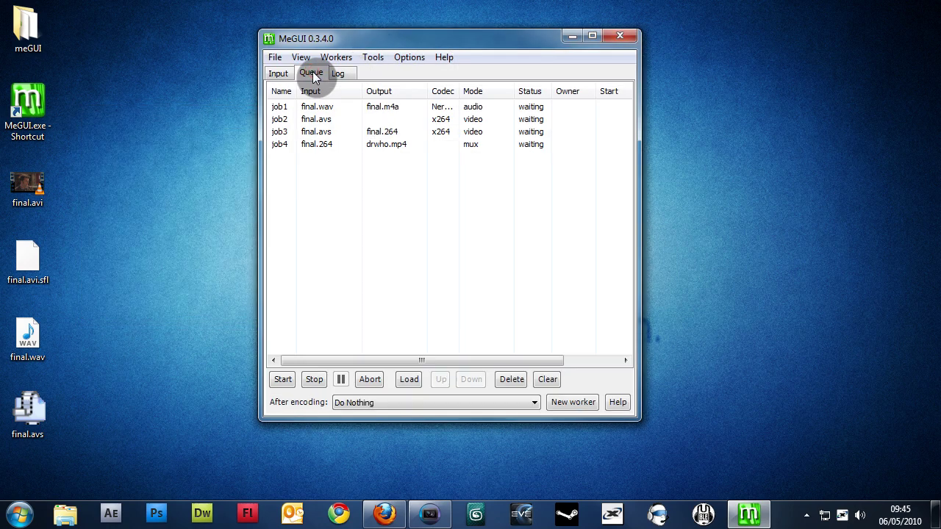
left_click_drag(314, 177, 320, 131)
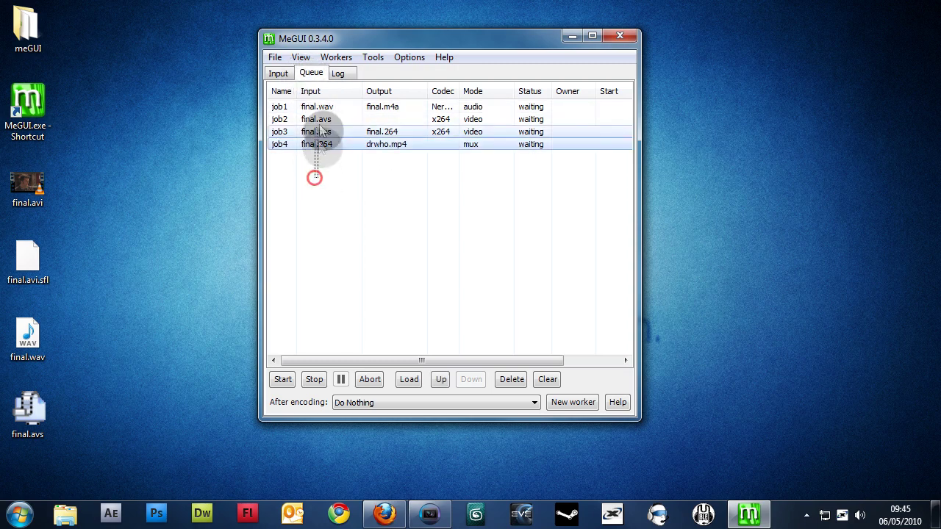
left_click_drag(447, 174, 412, 105)
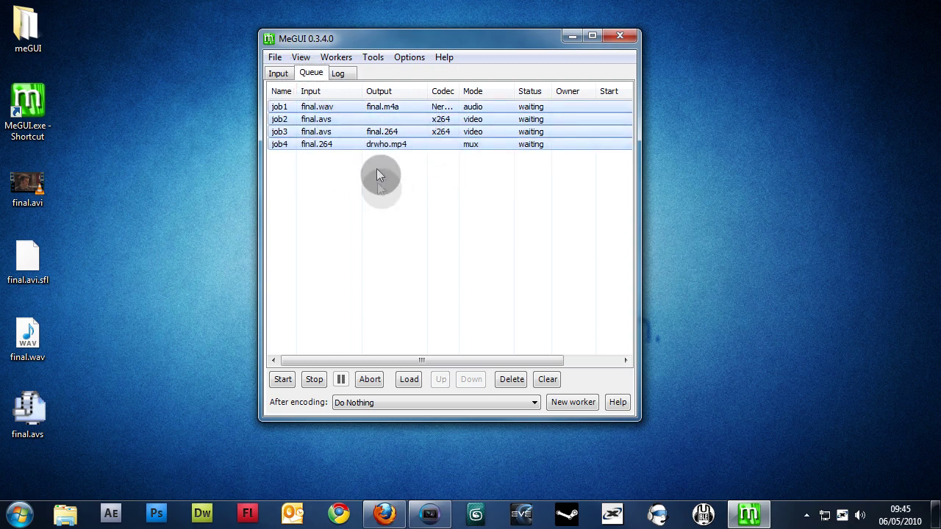
left_click(338, 58)
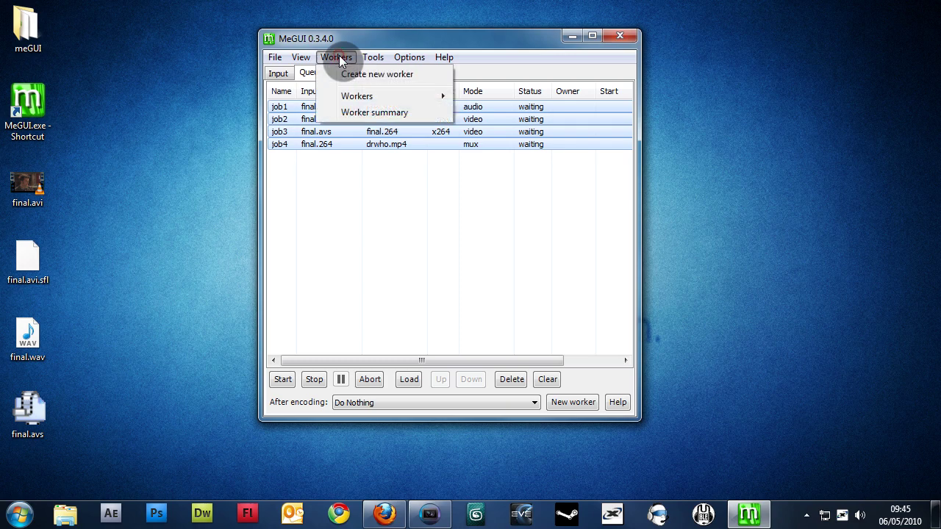
left_click(343, 74)
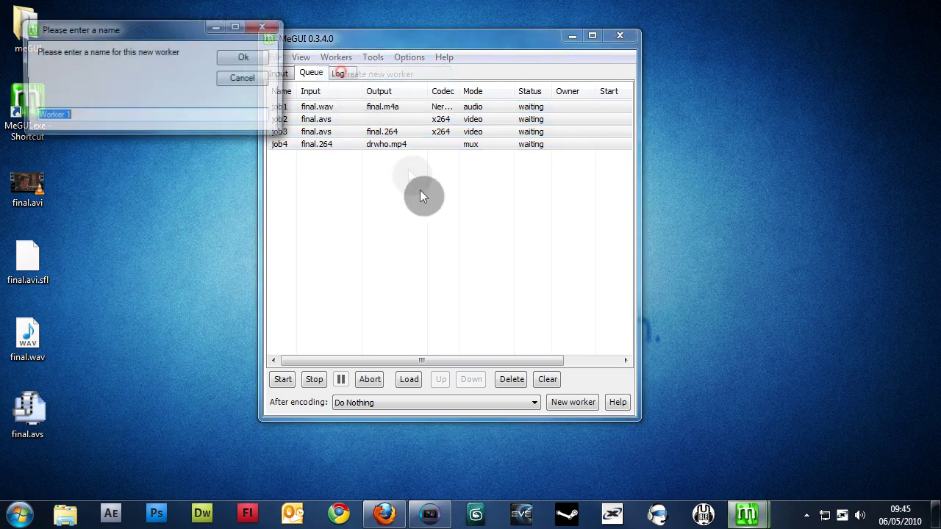
left_click(247, 57)
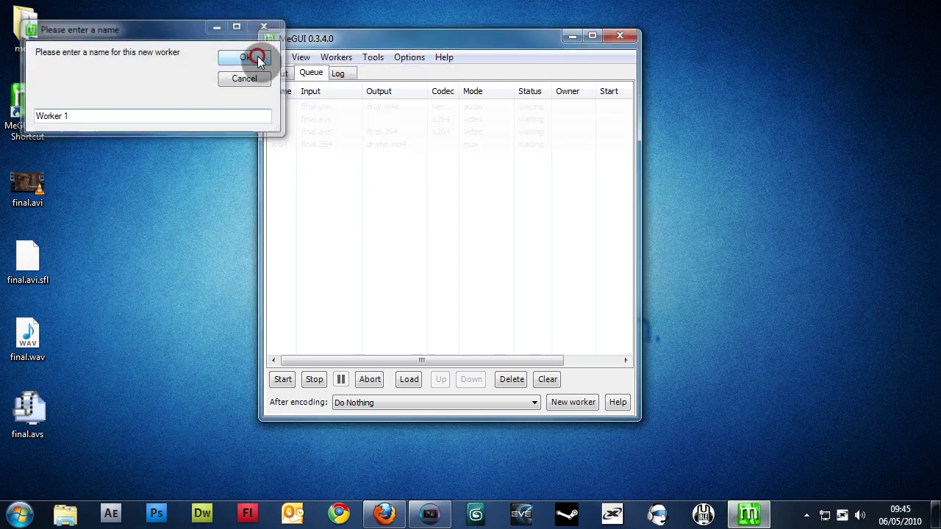
Step: Send all four queued jobs to Worker 1
left_click_drag(219, 66, 688, 67)
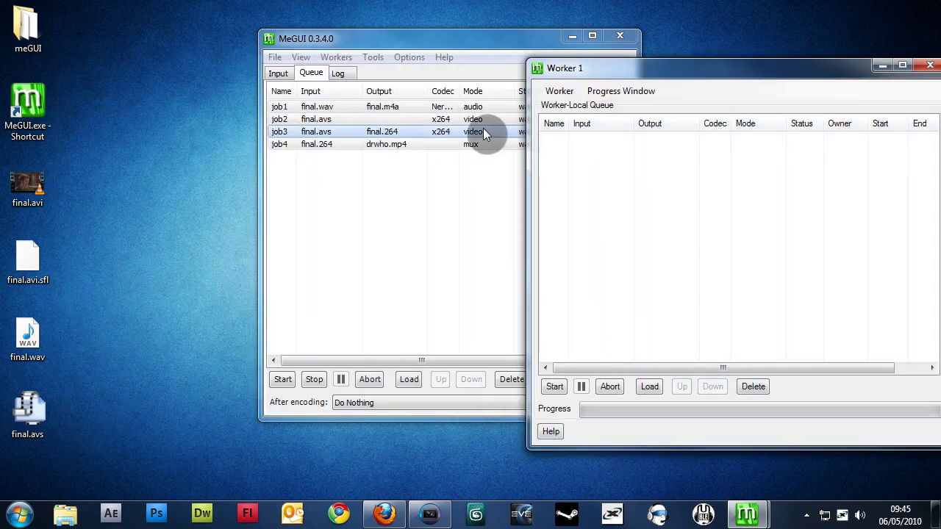
left_click(357, 175)
left_click_drag(370, 191, 384, 108)
right_click(383, 105)
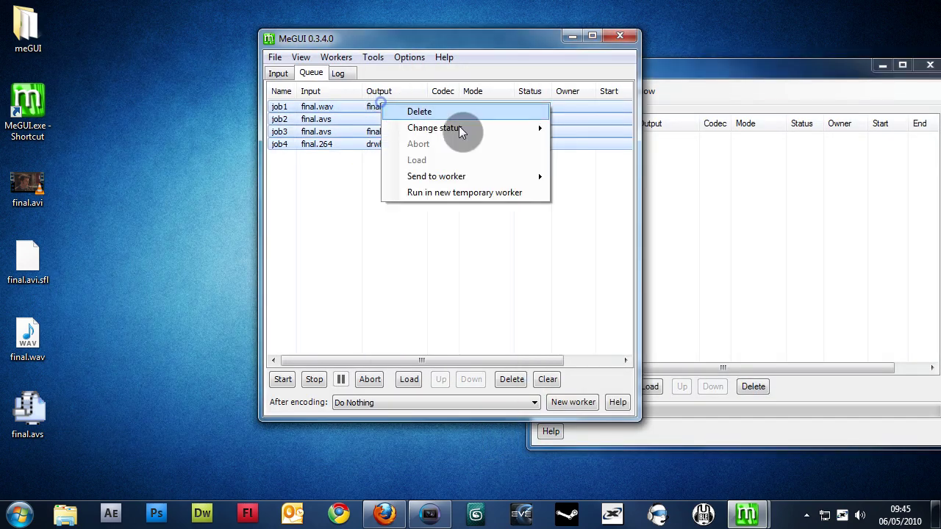
mouse_move(441, 178)
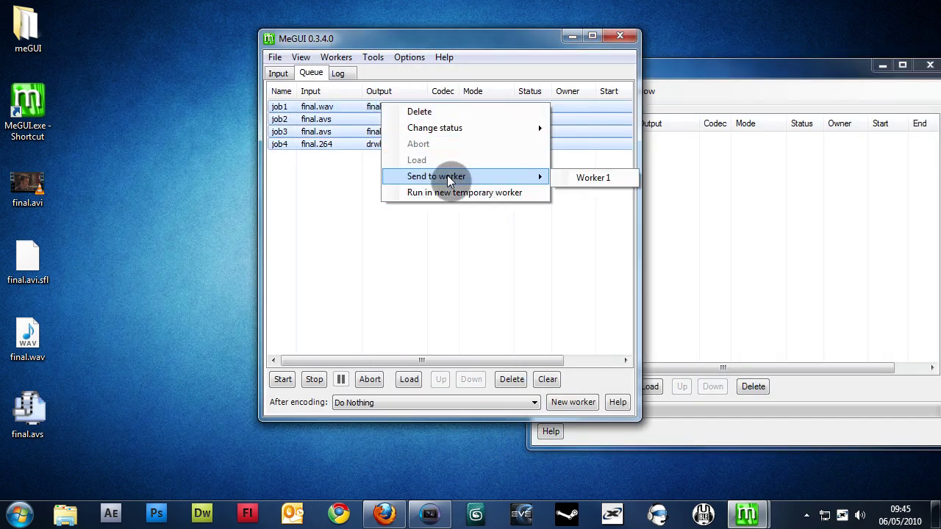
left_click(587, 177)
Step: Start Worker 1 processing its jobs
double_click(741, 69)
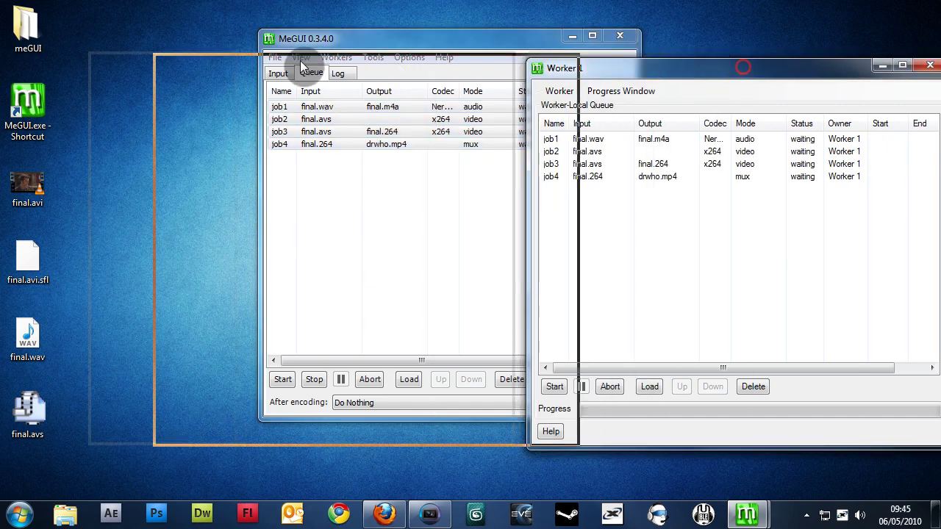
left_click_drag(223, 65, 246, 57)
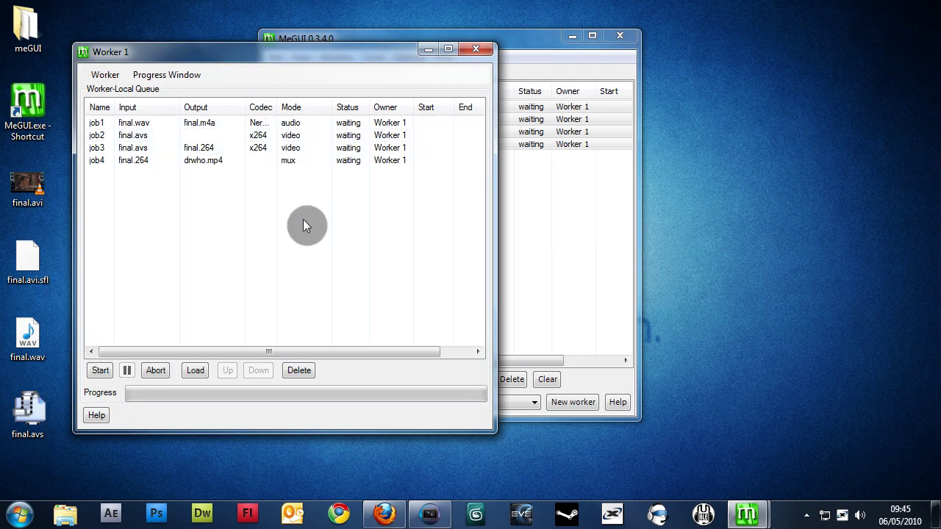
left_click(101, 372)
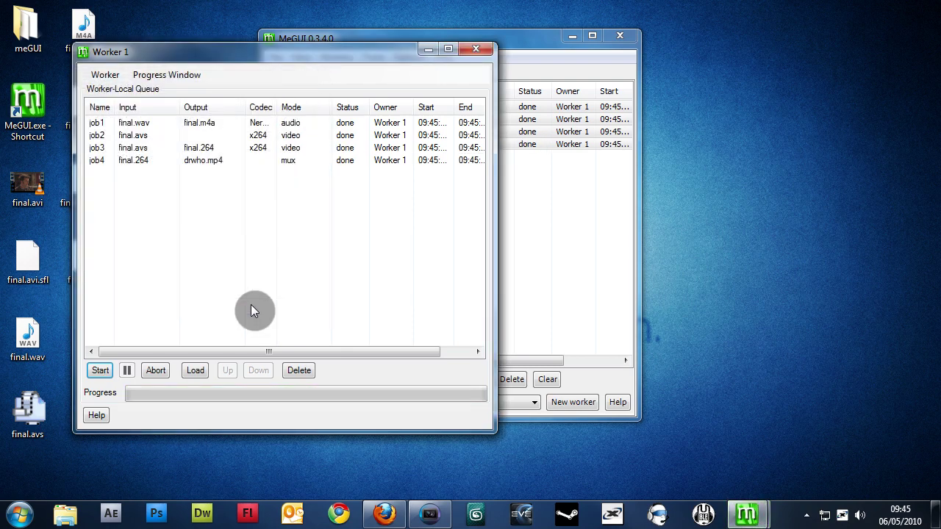
Step: Close Worker 1 and MeGUI, and open the properties of drwho.mp4
left_click(465, 47)
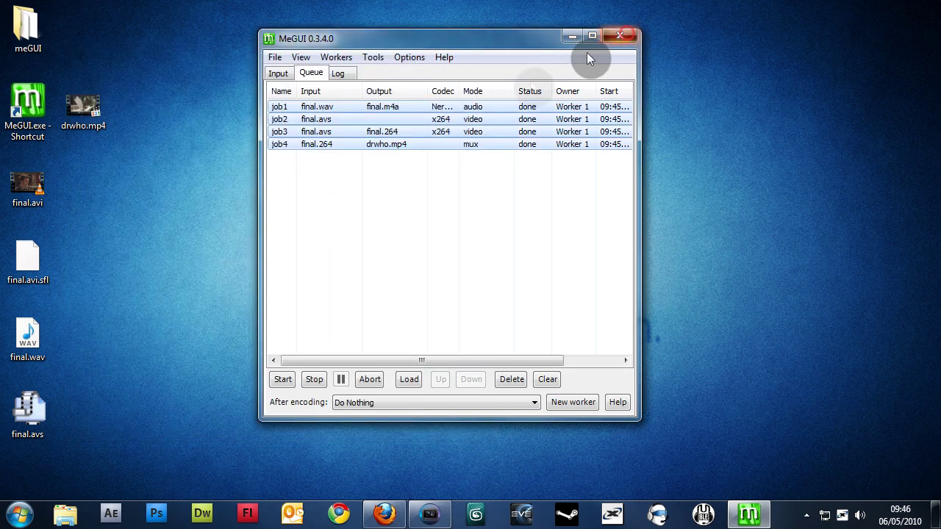
left_click(621, 38)
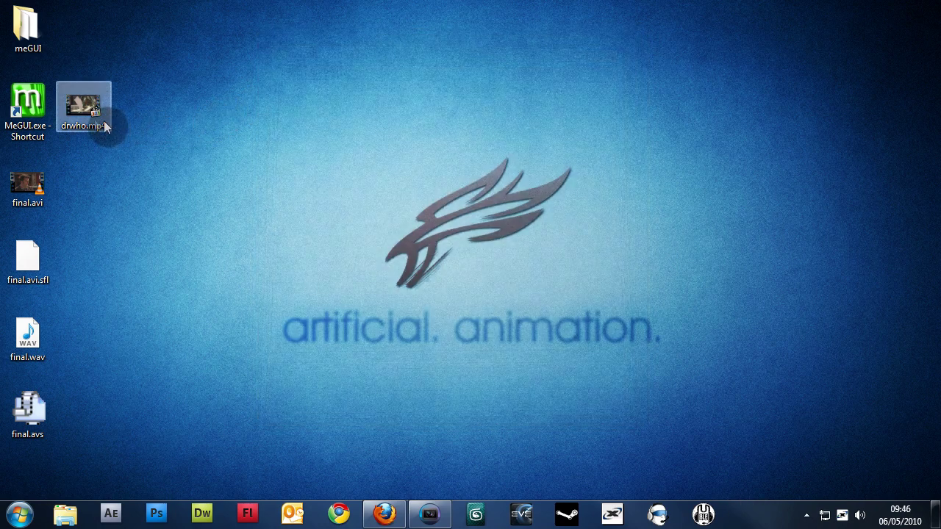
right_click(88, 117)
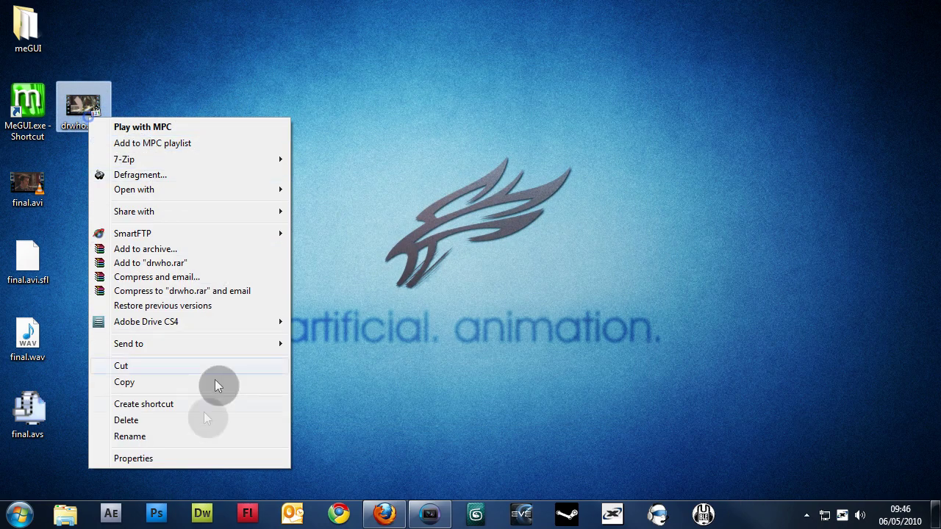
left_click(193, 455)
Step: Check drwho.mp4 is 15 s, 1280x720 and 18.5 MB, then return to Firefox
left_click(188, 152)
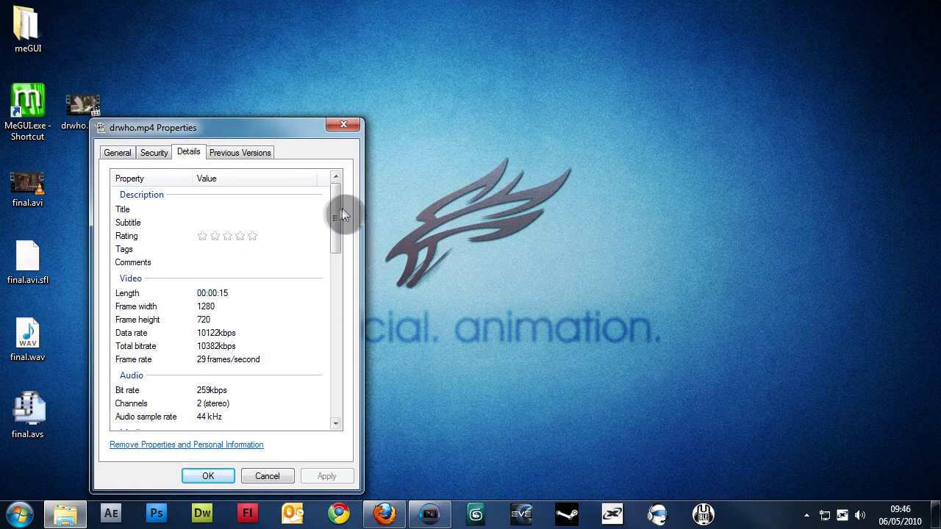
left_click_drag(341, 215, 336, 262)
left_click(117, 152)
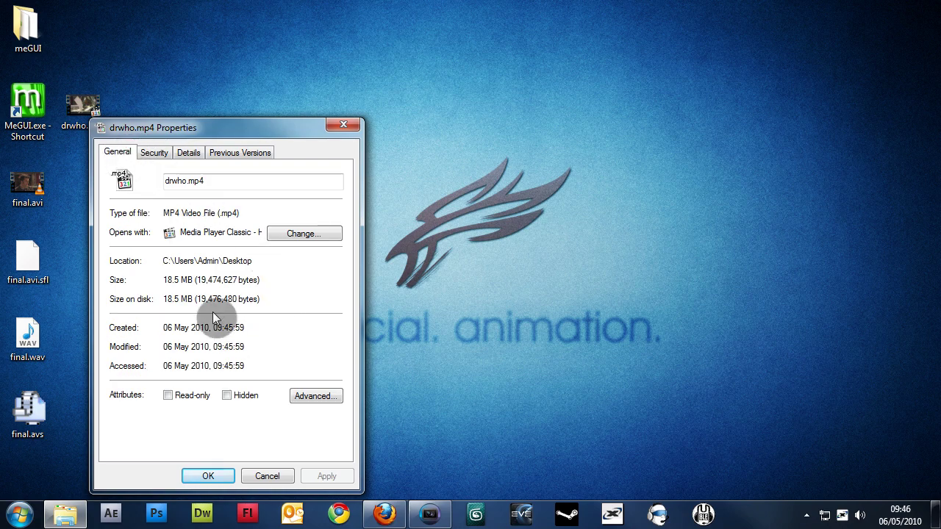
left_click(283, 478)
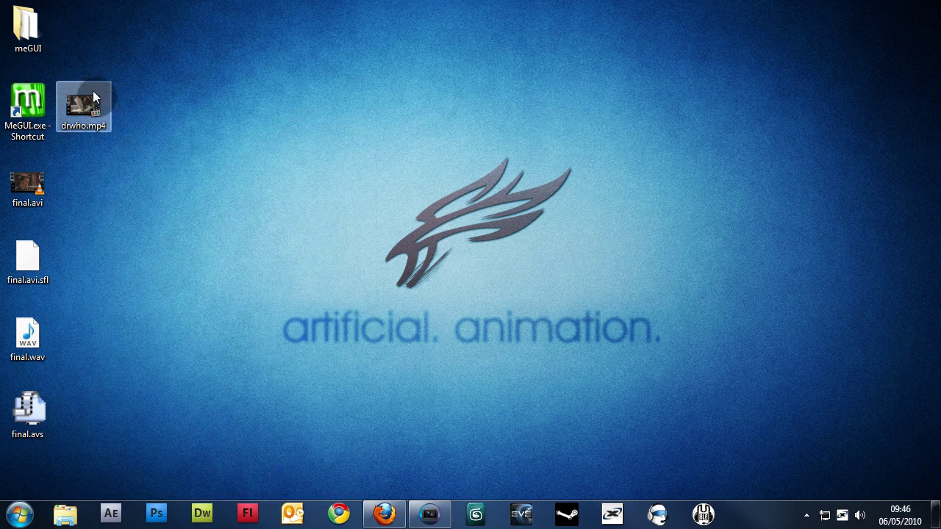
left_click(499, 362)
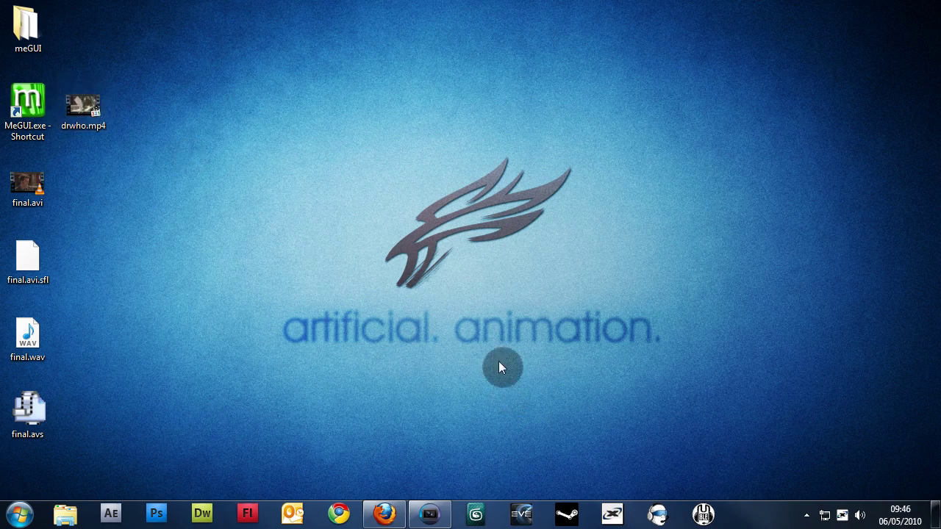
left_click(384, 514)
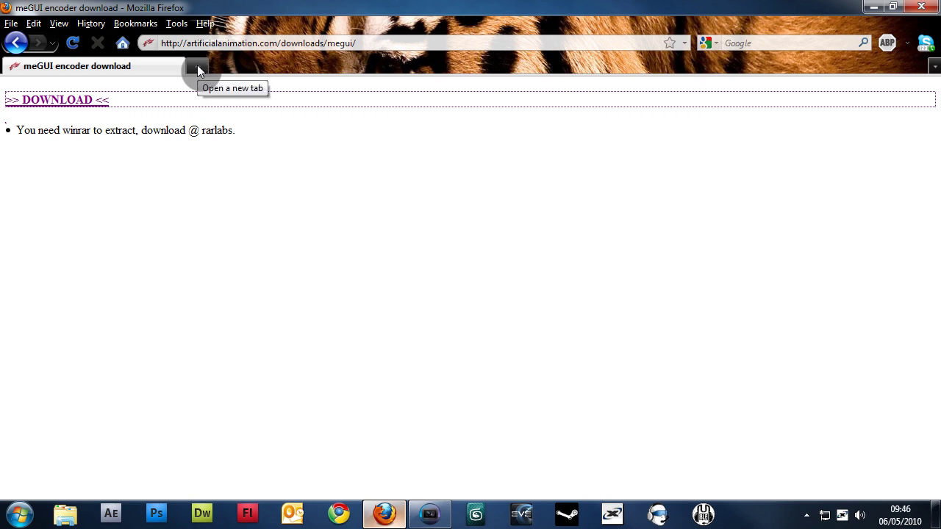
Step: Replace downloads/megui/ with forums in the address, hit the 404, and go back
left_click(384, 44)
left_click_drag(413, 42, 285, 43)
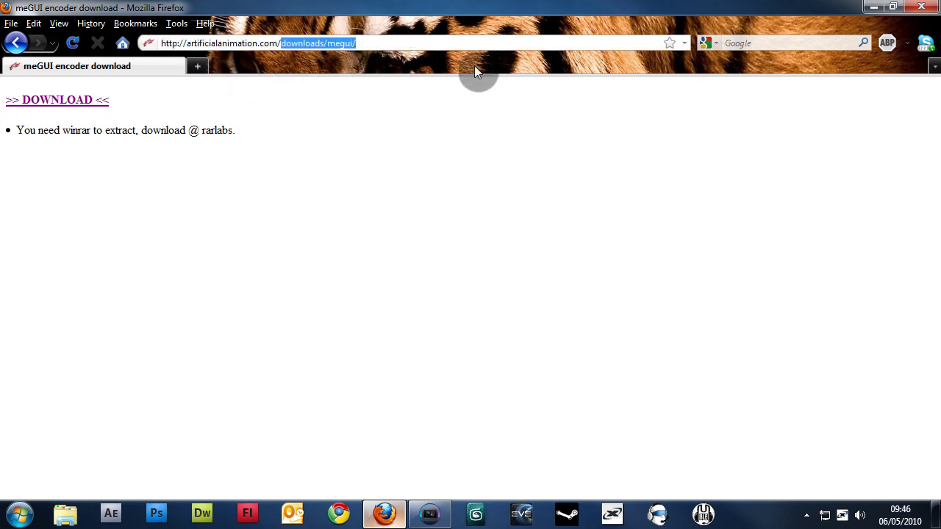
type("forums")
key("Return")
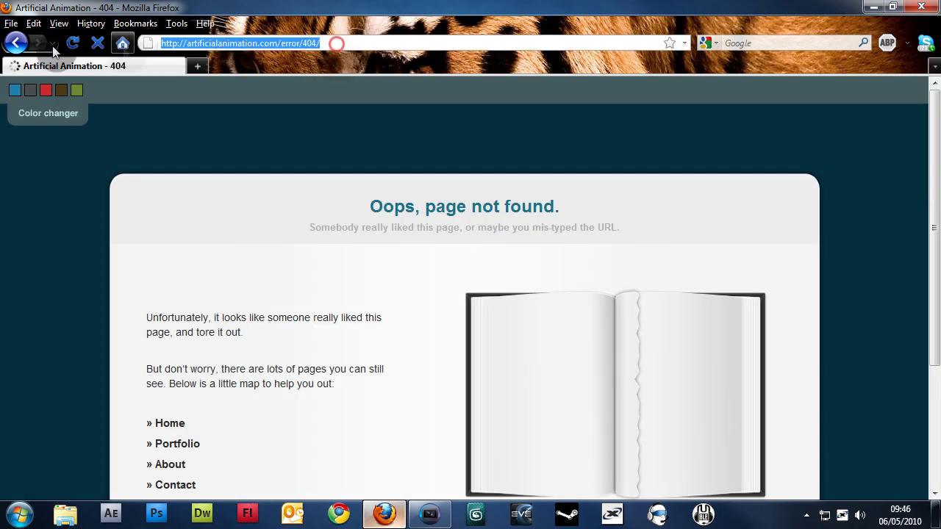
left_click(15, 42)
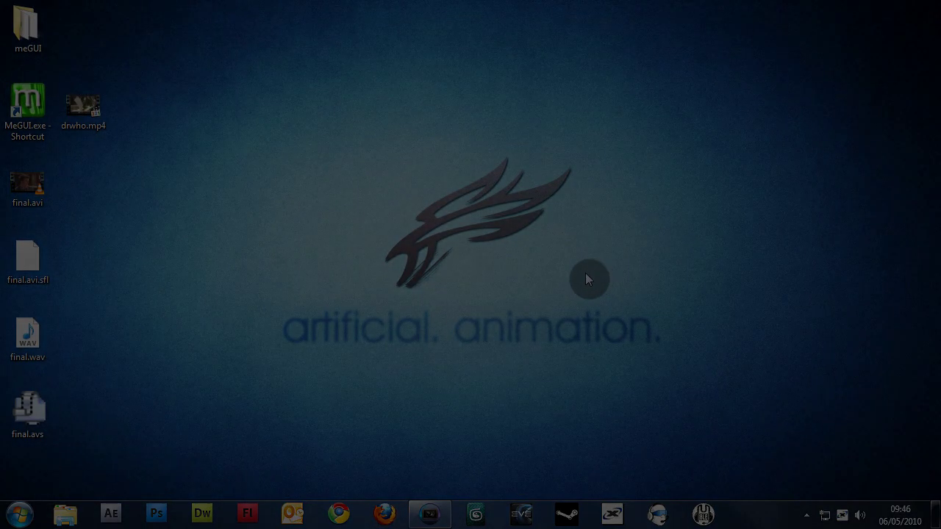